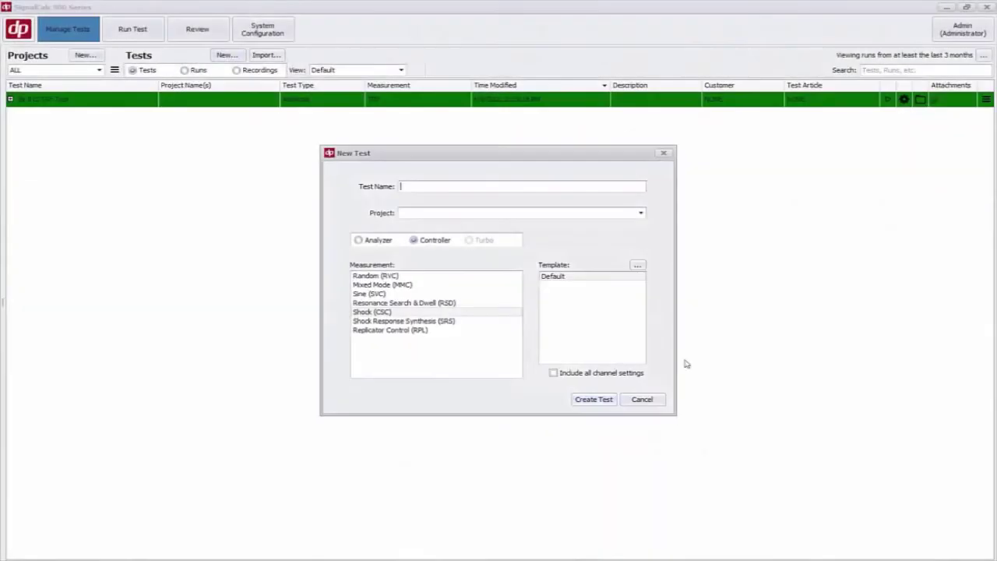
Create a new Random (RVC) controller test with the name 'Random Test'
{"action": "left_click", "coordinate": [608, 401]}
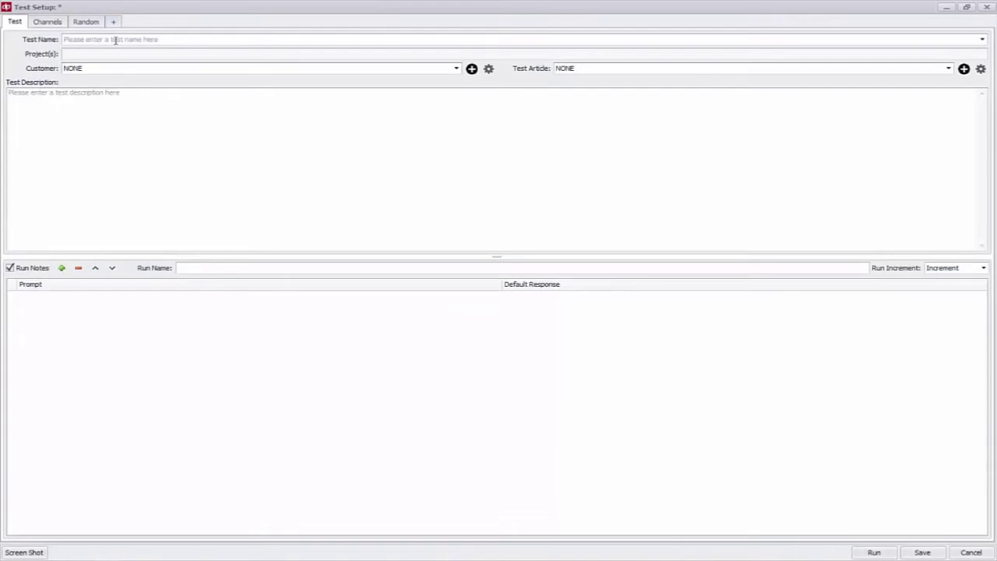
{"action": "left_click", "coordinate": [116, 39]}
{"action": "type", "text": "Random Test"}
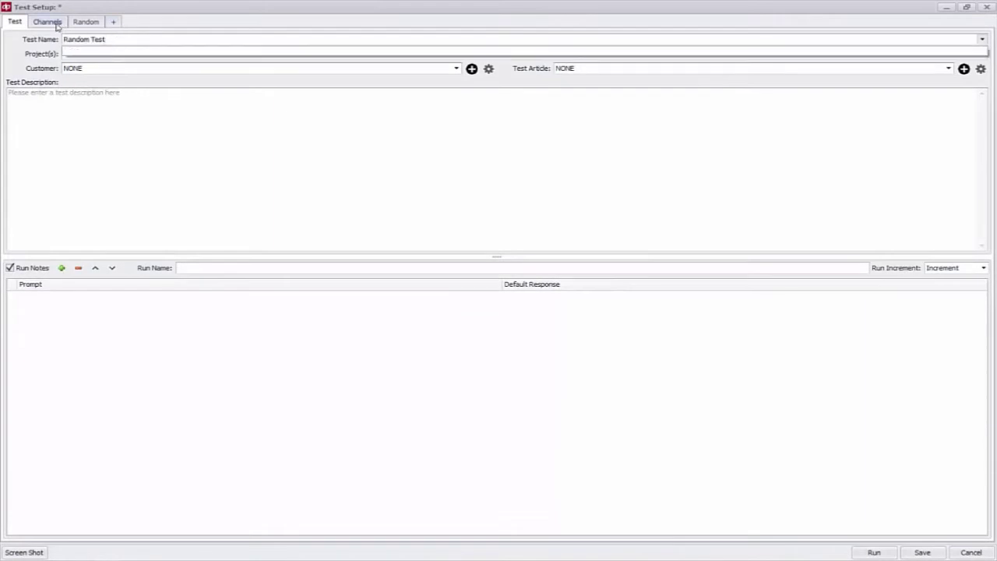
Review the input channel grids of all three systems and the combined hardware overview
{"action": "left_click", "coordinate": [47, 22]}
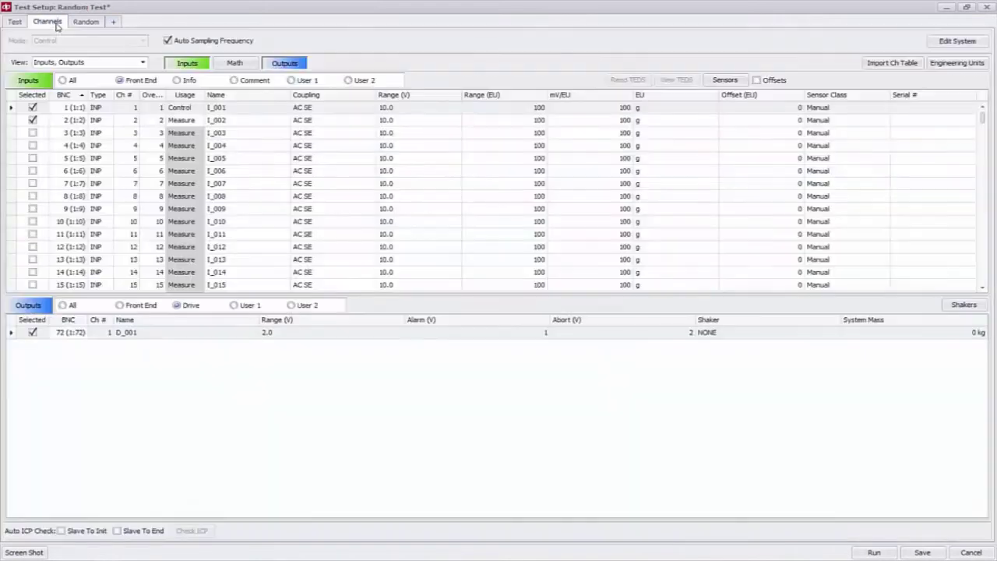
{"action": "left_click", "coordinate": [33, 81]}
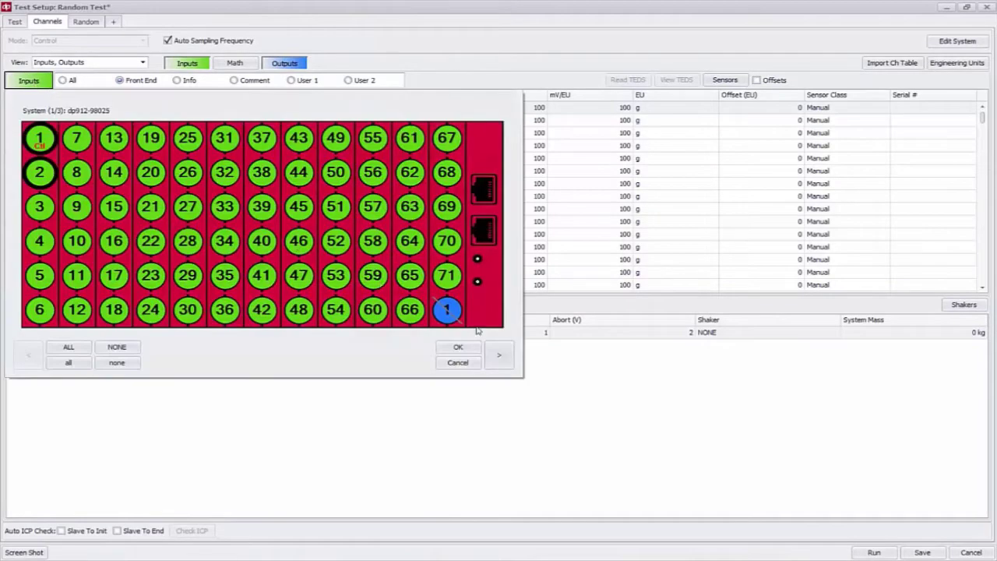
{"action": "left_click", "coordinate": [501, 356]}
{"action": "left_click", "coordinate": [499, 356]}
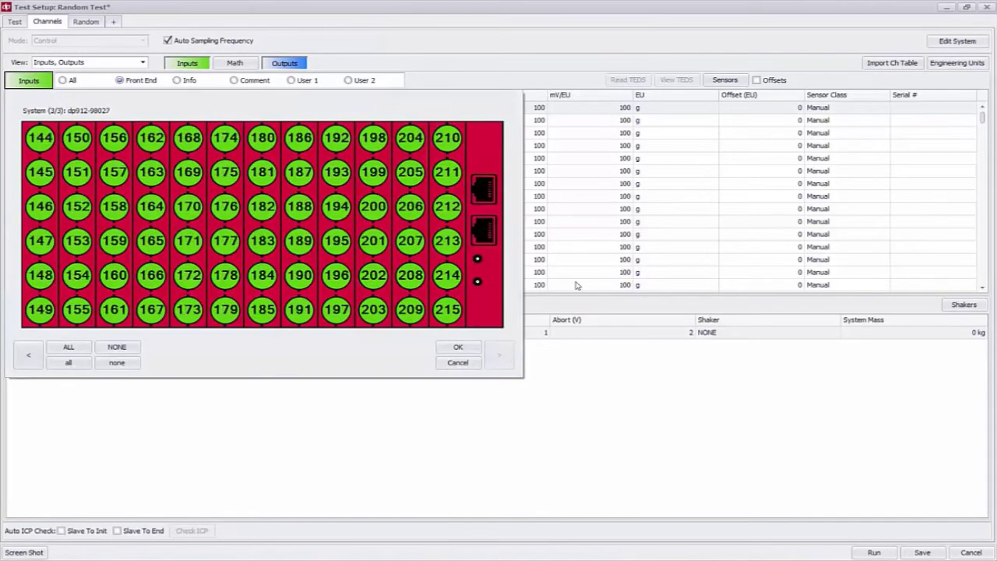
{"action": "left_click", "coordinate": [901, 45]}
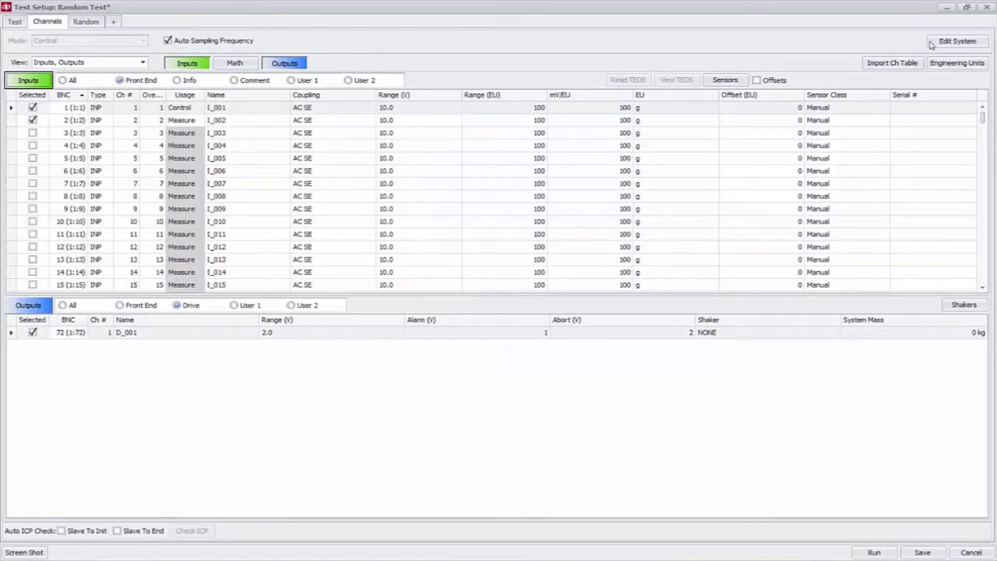
{"action": "left_click", "coordinate": [931, 45]}
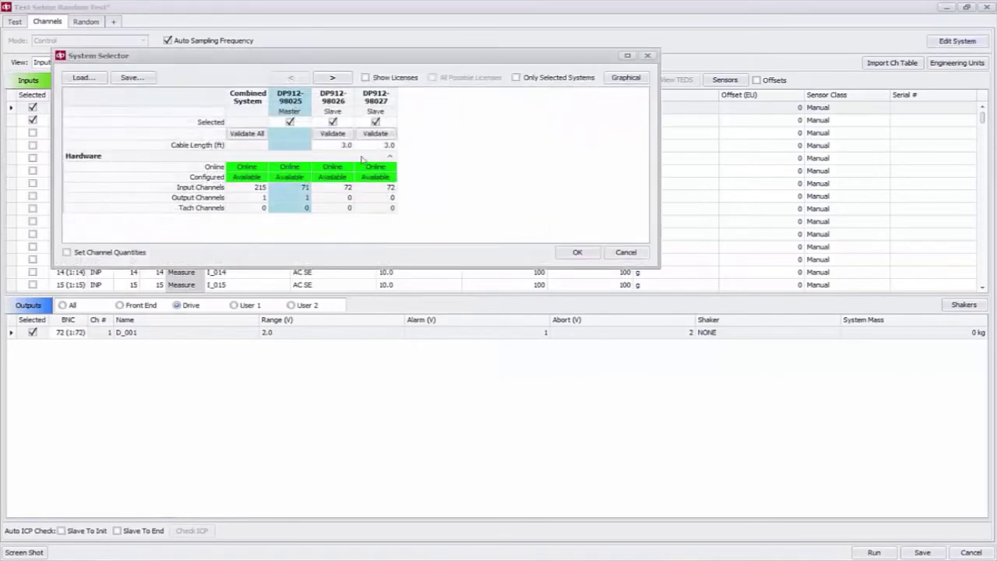
{"action": "left_click", "coordinate": [581, 254]}
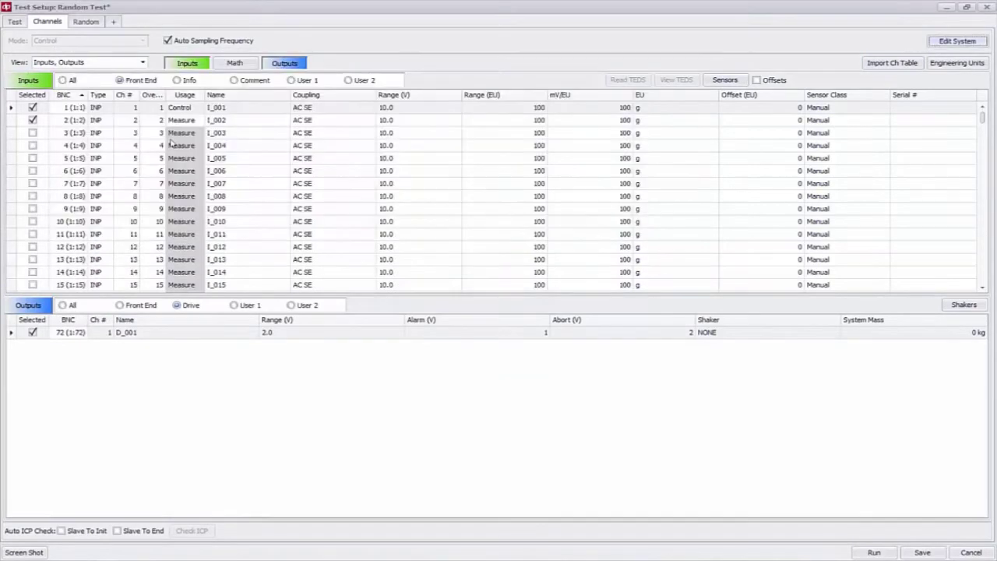
Select ALL 215 input channels in the Inputs grid and confirm
{"action": "left_click", "coordinate": [43, 84]}
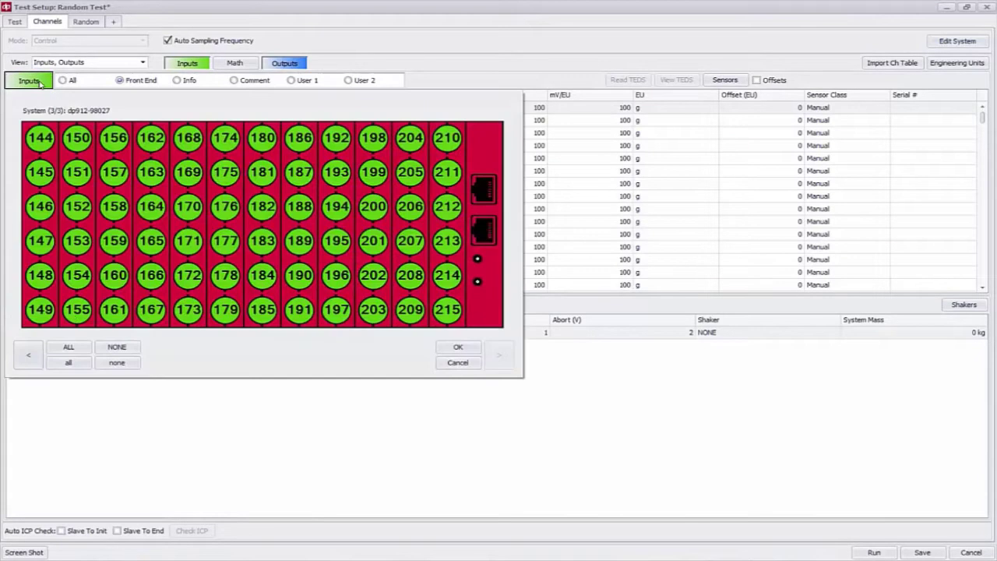
{"action": "left_click", "coordinate": [69, 347]}
{"action": "left_click", "coordinate": [458, 348]}
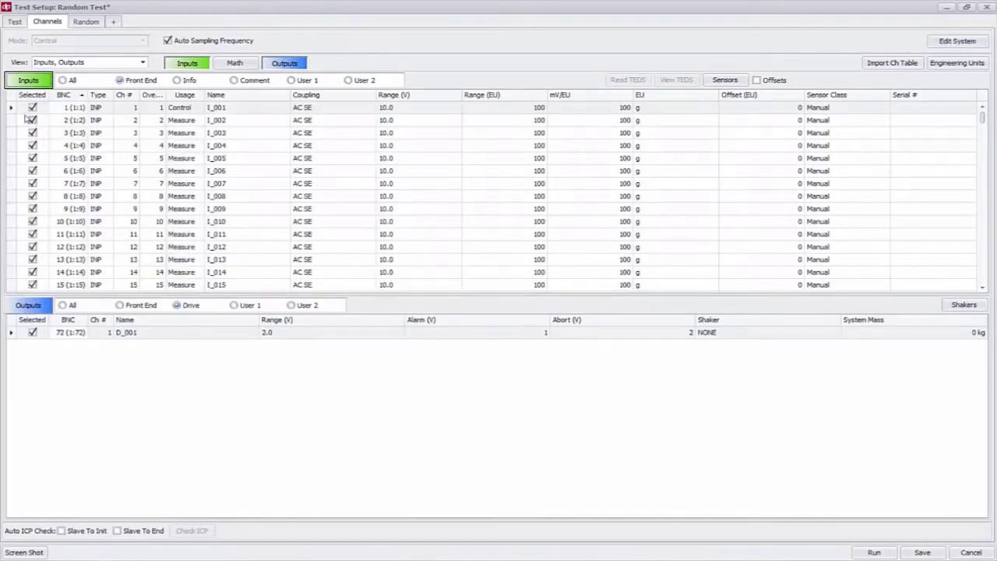
Filter the channel list to BNC numbers between 72 and 144
{"action": "left_click", "coordinate": [83, 95]}
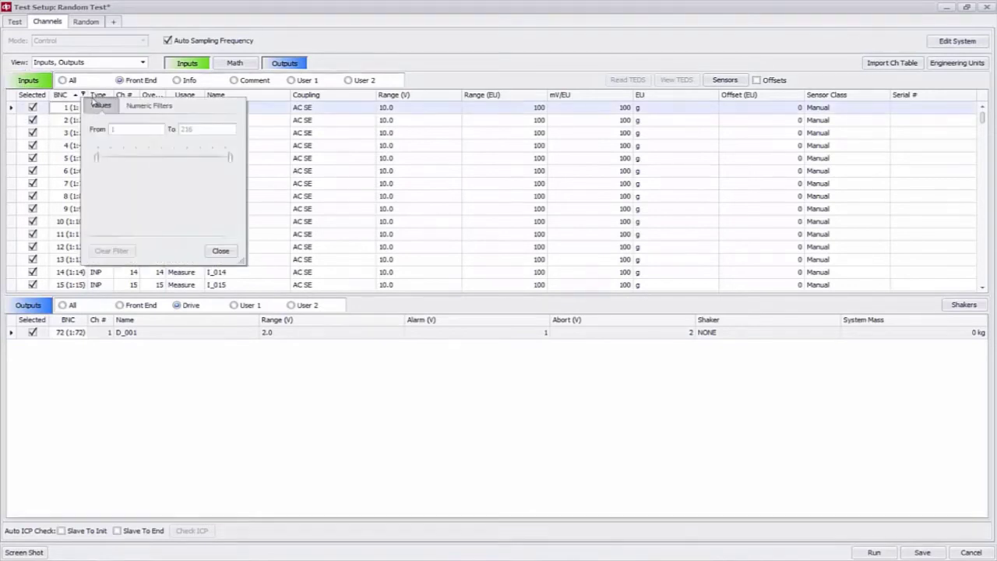
{"action": "left_click", "coordinate": [148, 105]}
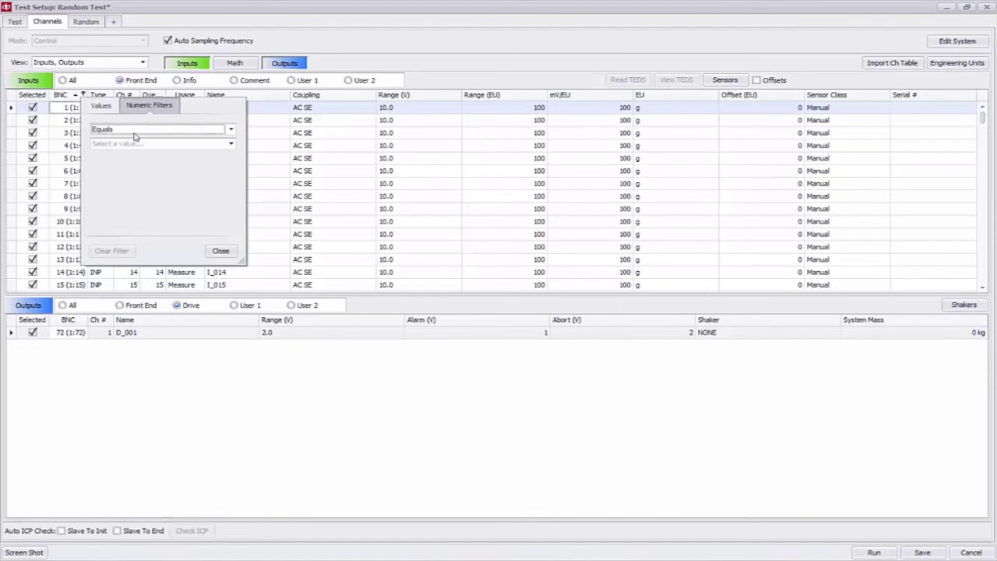
{"action": "left_click", "coordinate": [132, 129]}
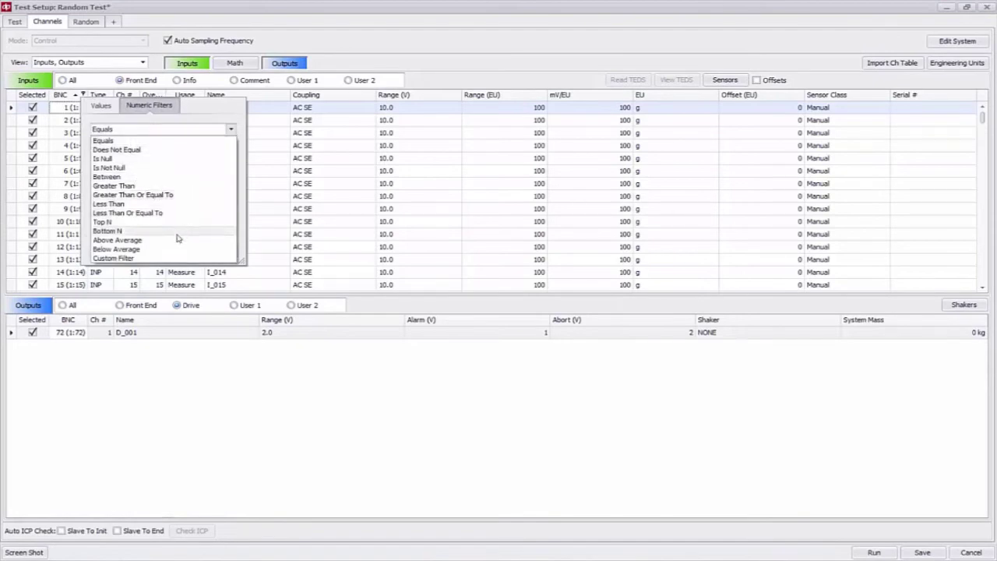
{"action": "left_click", "coordinate": [158, 177]}
{"action": "left_click", "coordinate": [147, 149]}
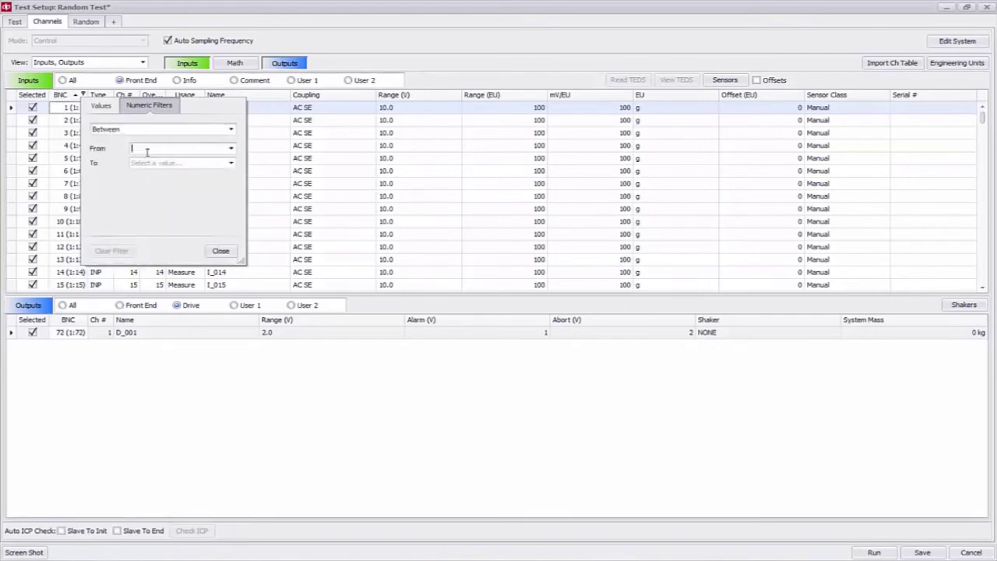
{"action": "type", "text": "72"}
{"action": "key", "text": "Tab"}
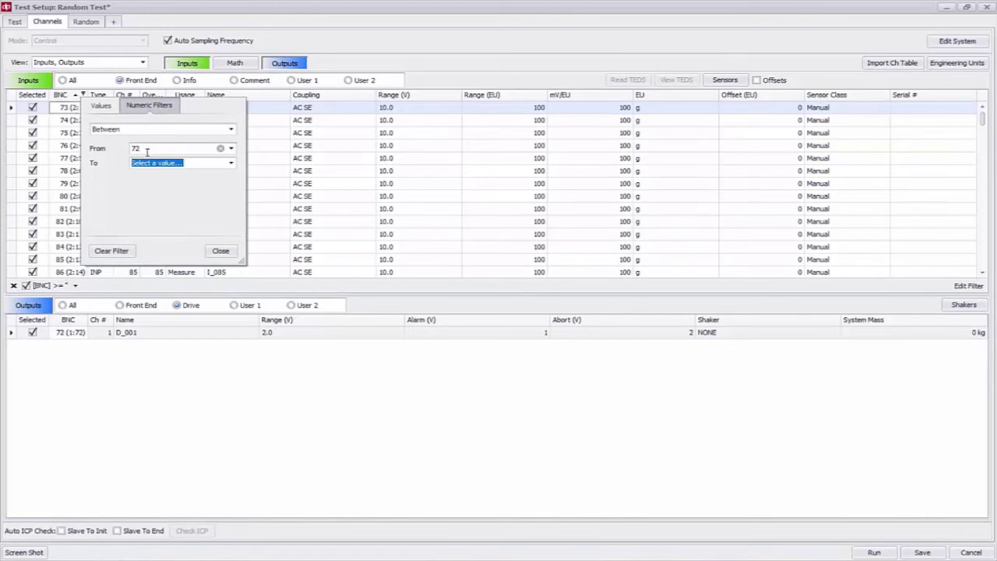
{"action": "type", "text": "144"}
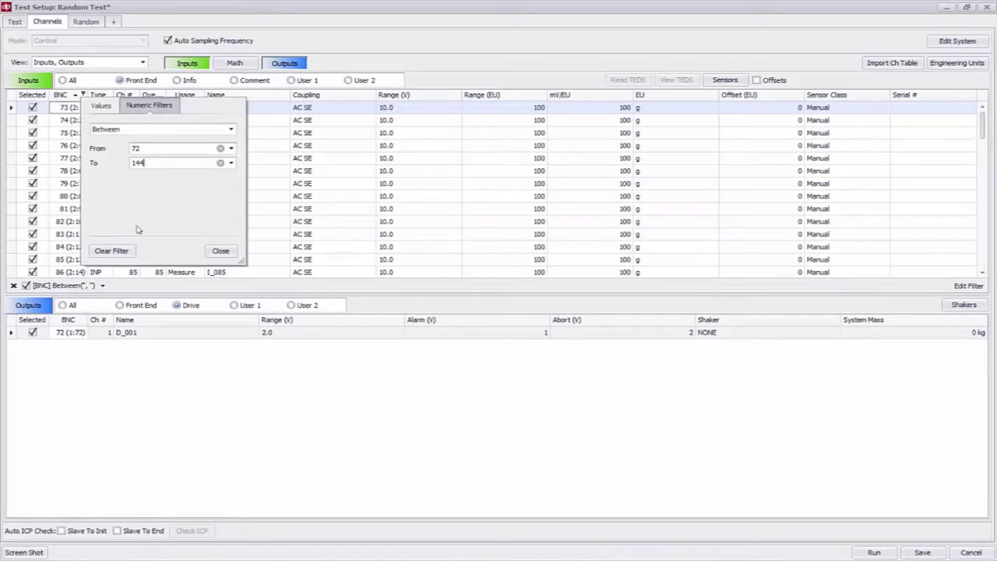
{"action": "left_click", "coordinate": [219, 250]}
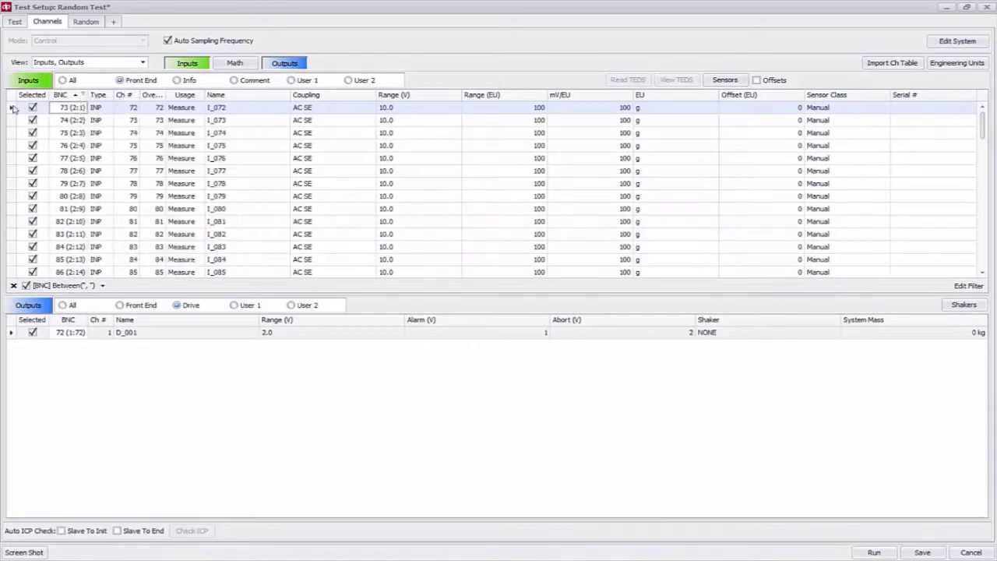
Set the filtered channels to 3.0 V range and 10 mV/EU, then clear the filter
{"action": "left_click_drag", "start_coordinate": [15, 113], "coordinate": [36, 362]}
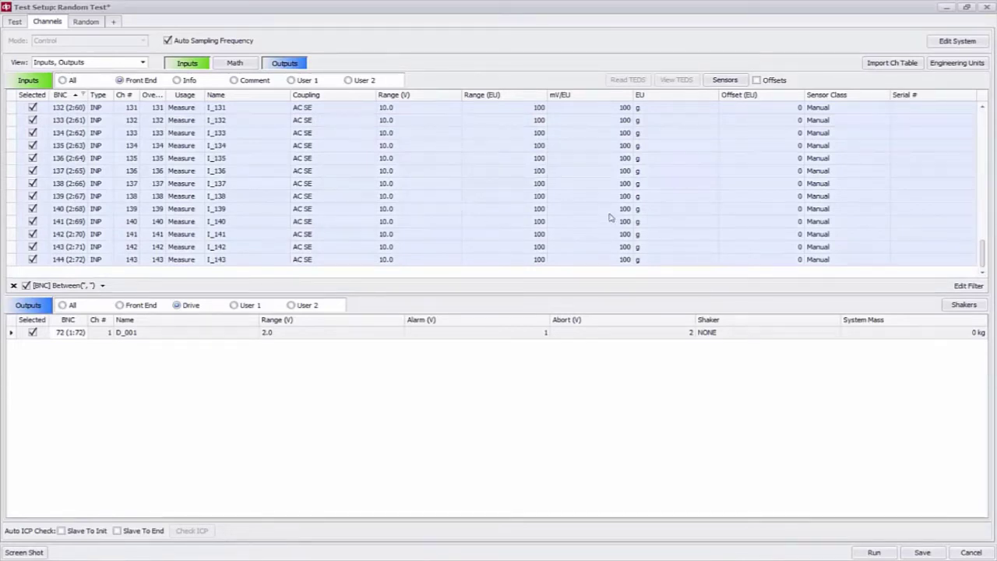
{"action": "left_click", "coordinate": [447, 195]}
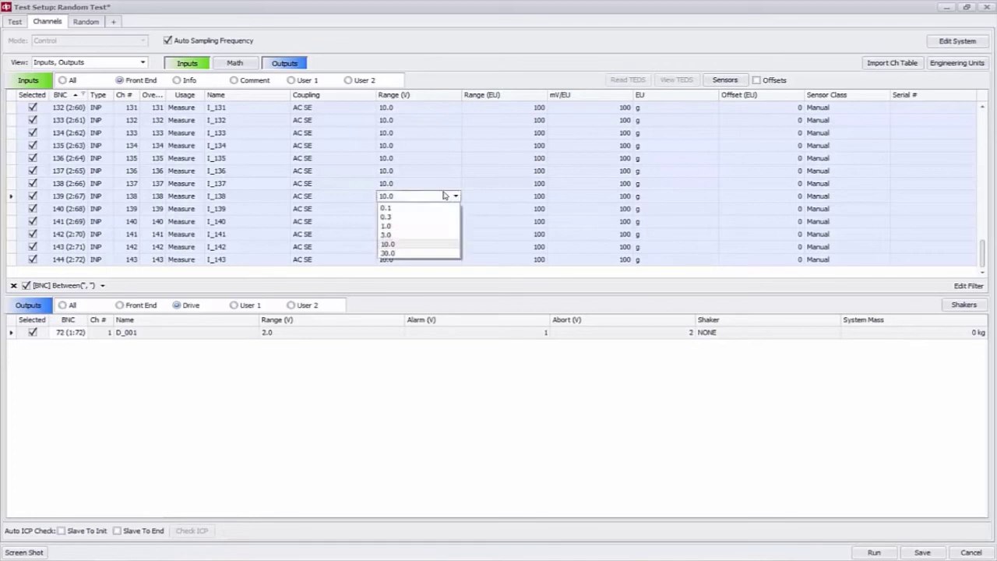
{"action": "left_click", "coordinate": [413, 235]}
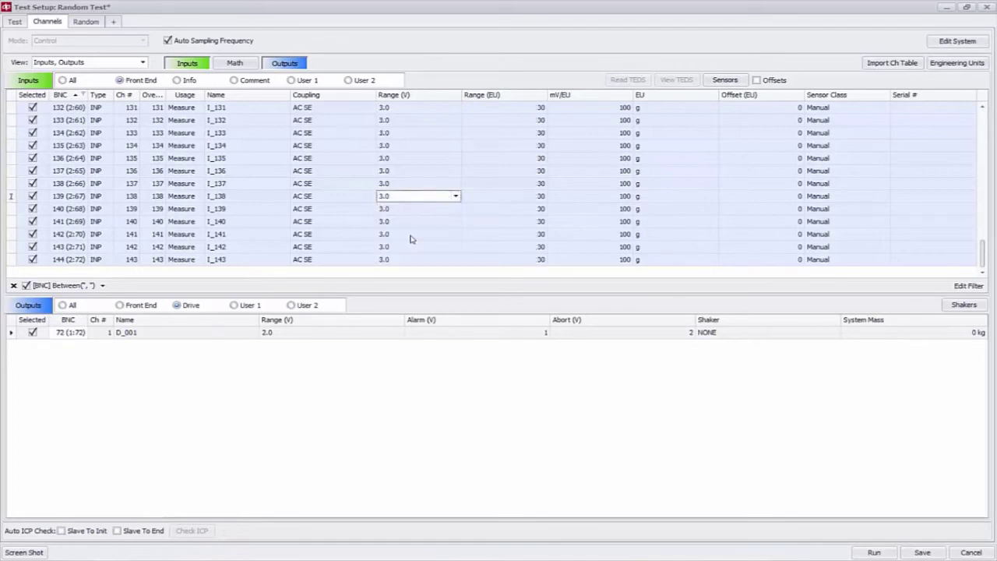
{"action": "left_click", "coordinate": [617, 223]}
{"action": "type", "text": "10"}
{"action": "key", "text": "Tab"}
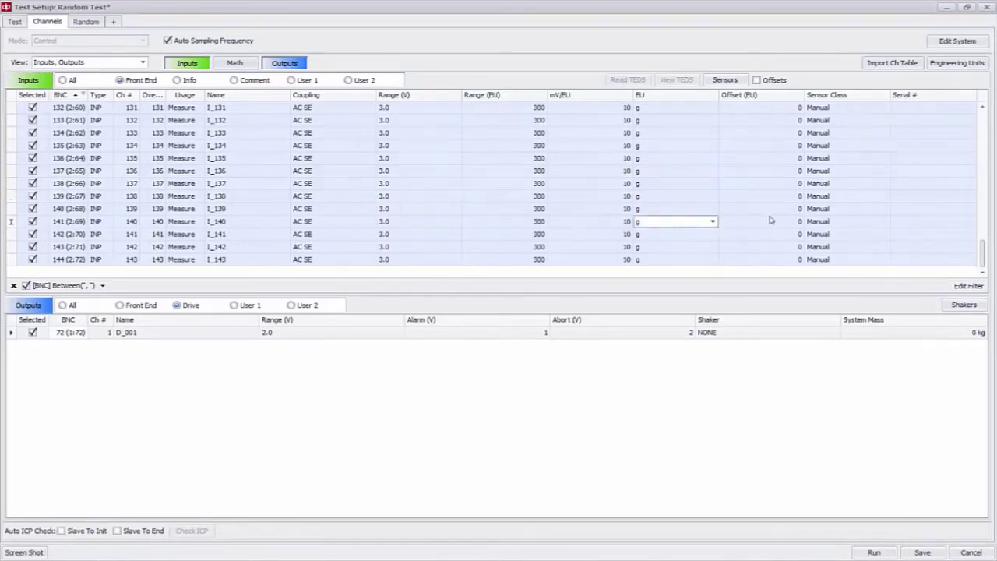
{"action": "left_click", "coordinate": [13, 286]}
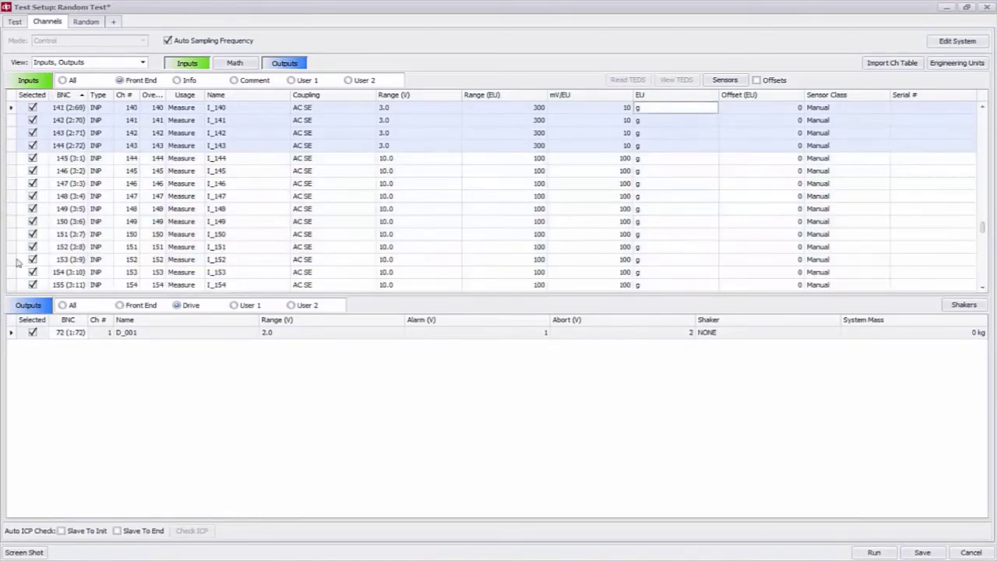
{"action": "left_click", "coordinate": [25, 181]}
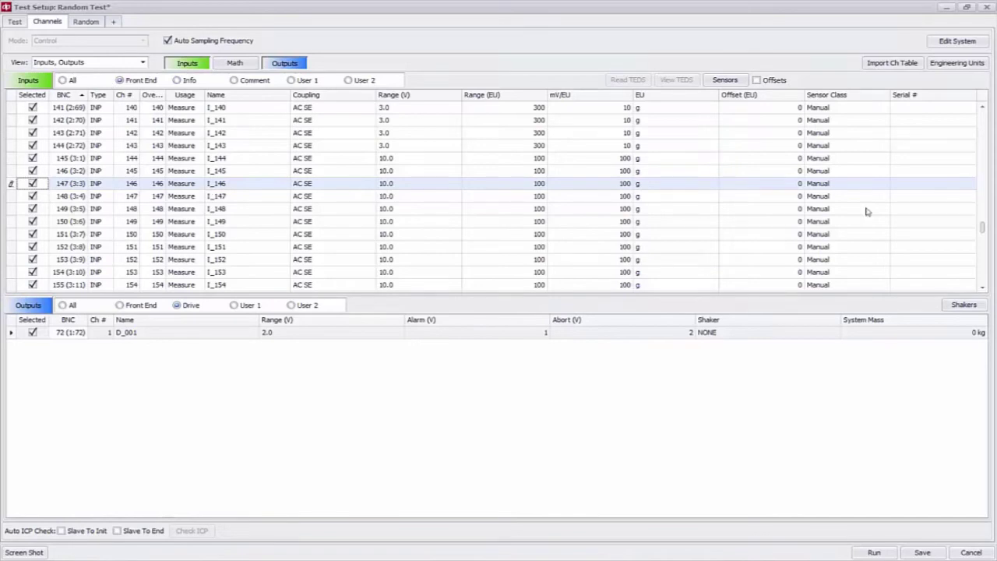
{"action": "left_click_drag", "start_coordinate": [985, 229], "coordinate": [967, 88]}
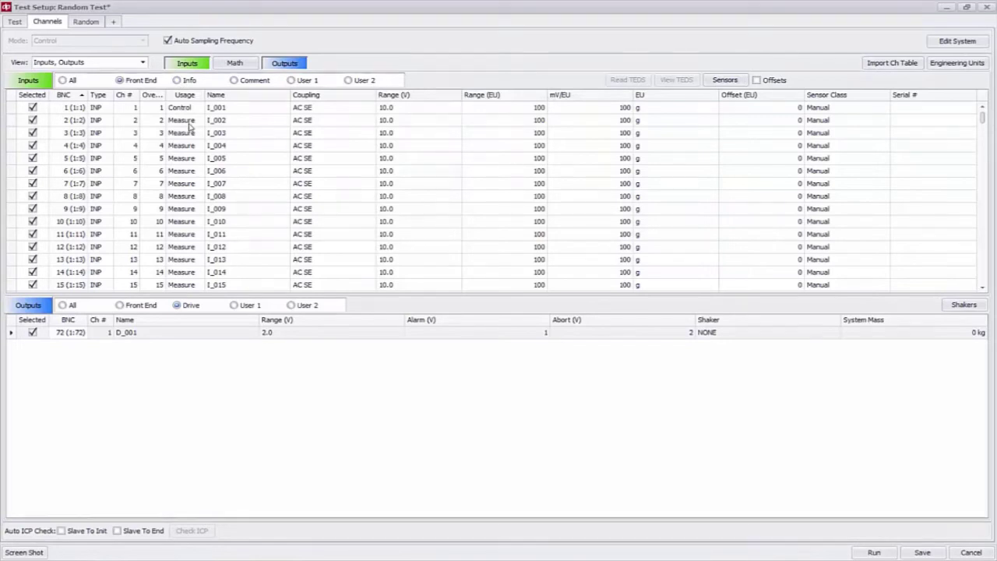
{"action": "left_click", "coordinate": [25, 81]}
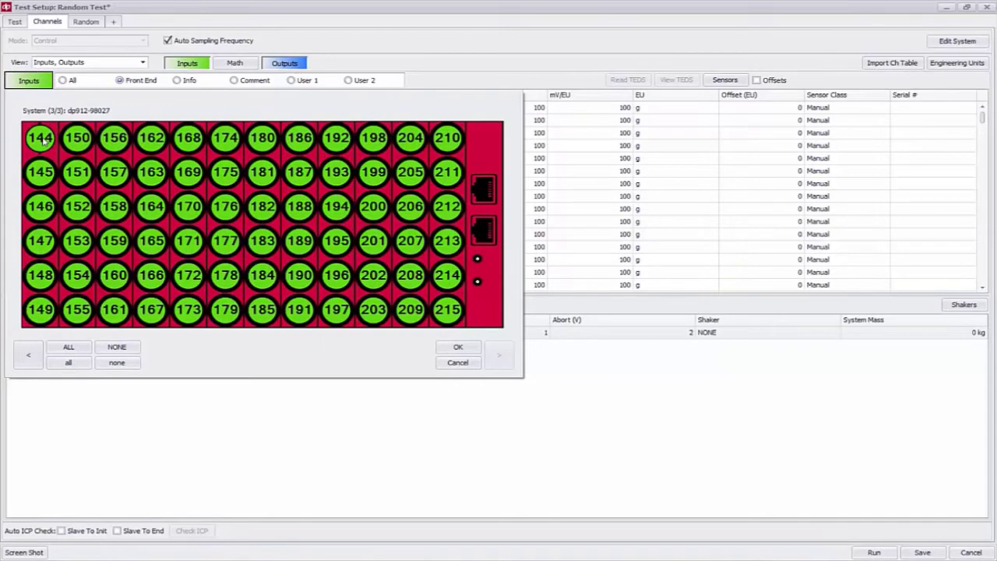
{"action": "left_click", "coordinate": [448, 348]}
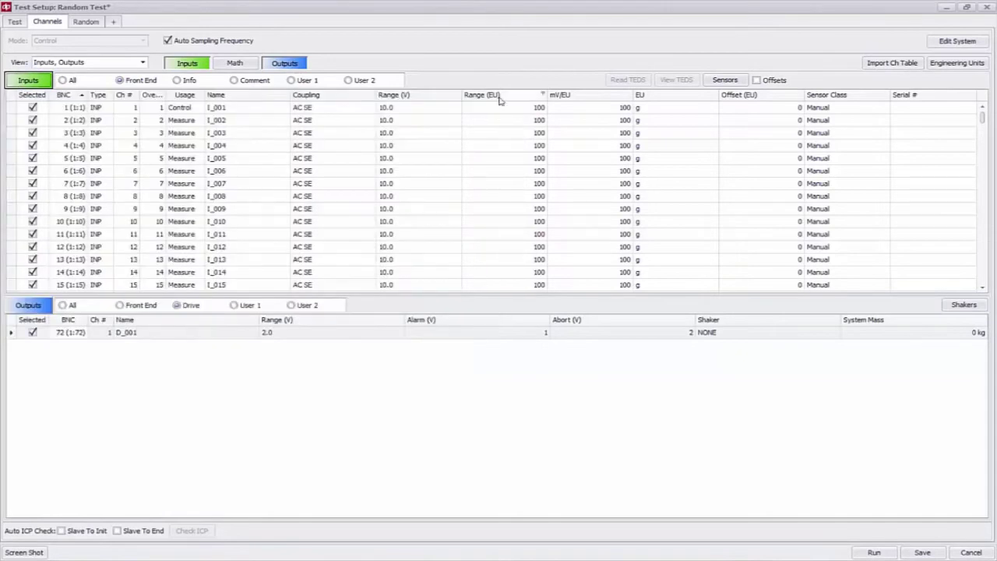
Filter the channel list to show only BNC 144
{"action": "left_click", "coordinate": [83, 95]}
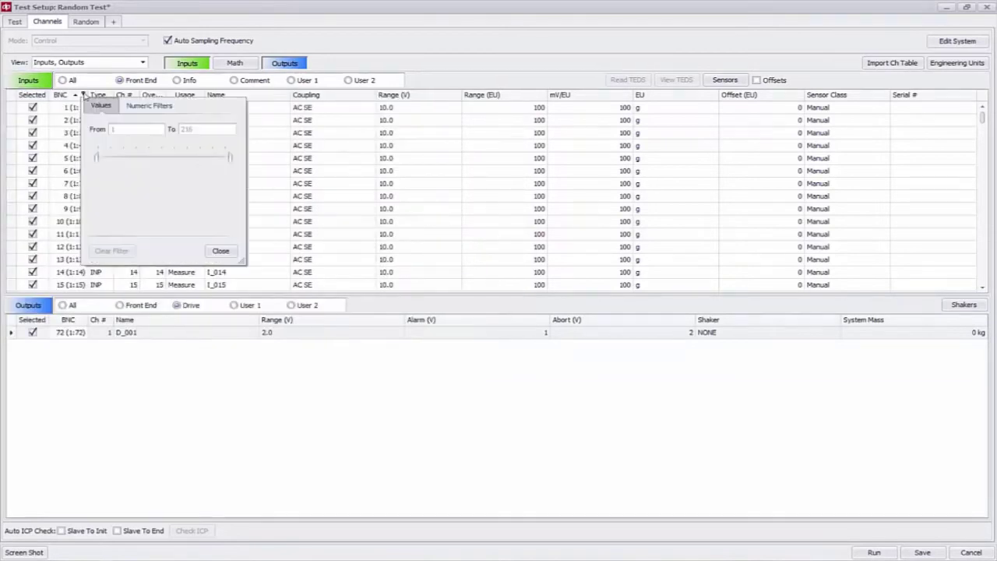
{"action": "left_click", "coordinate": [149, 105]}
{"action": "left_click", "coordinate": [138, 143]}
{"action": "type", "text": "144"}
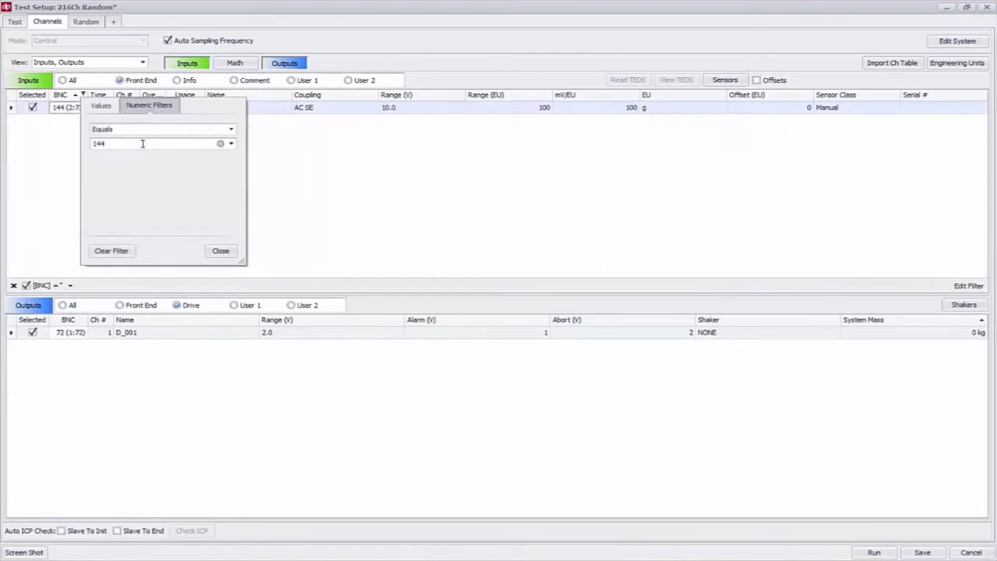
{"action": "left_click", "coordinate": [221, 252]}
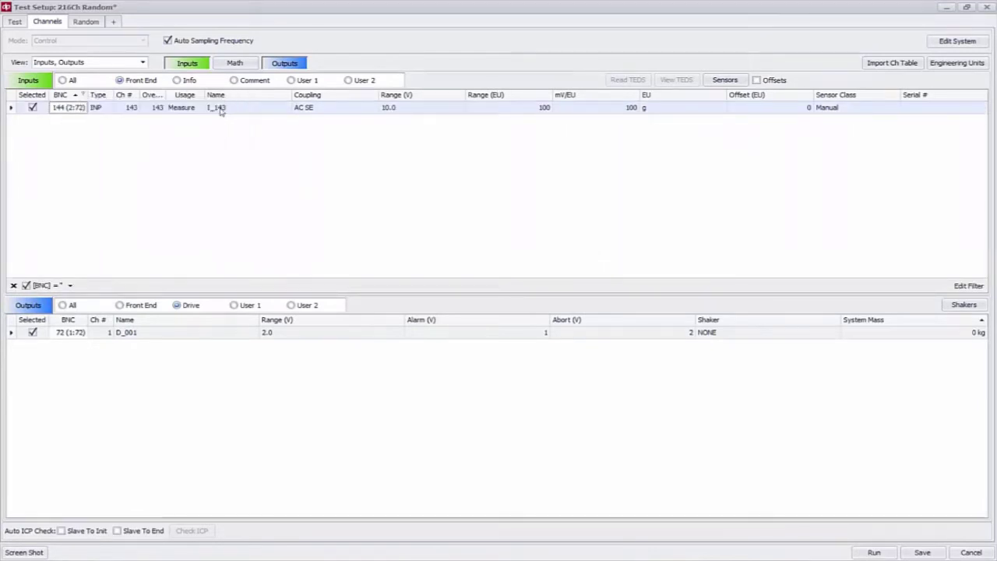
Rename channel BNC 144 to 'Control Copy' and set its sensitivity to 100 mV/EU
{"action": "left_click", "coordinate": [274, 109]}
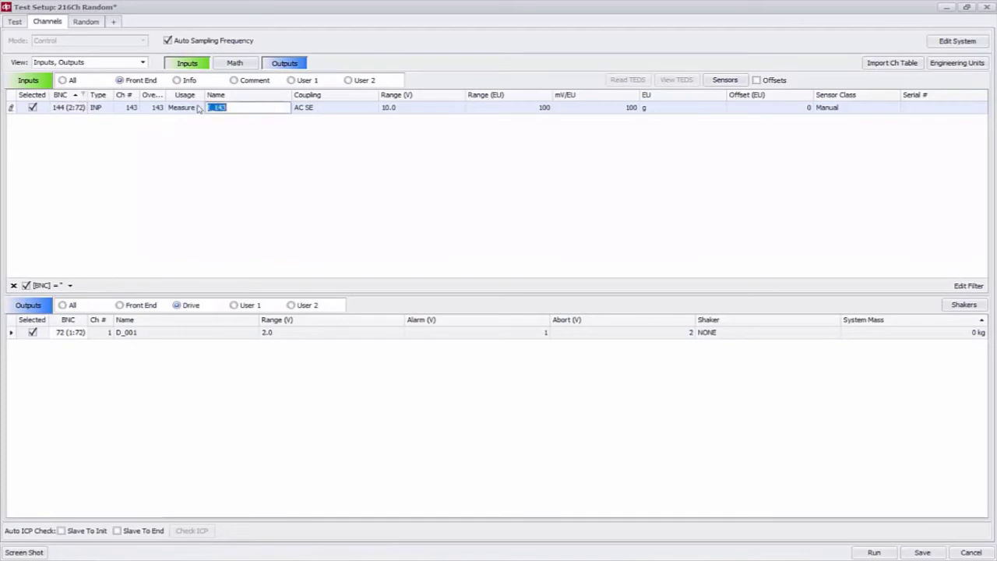
{"action": "type", "text": "Control Copy"}
{"action": "key", "text": "Tab"}
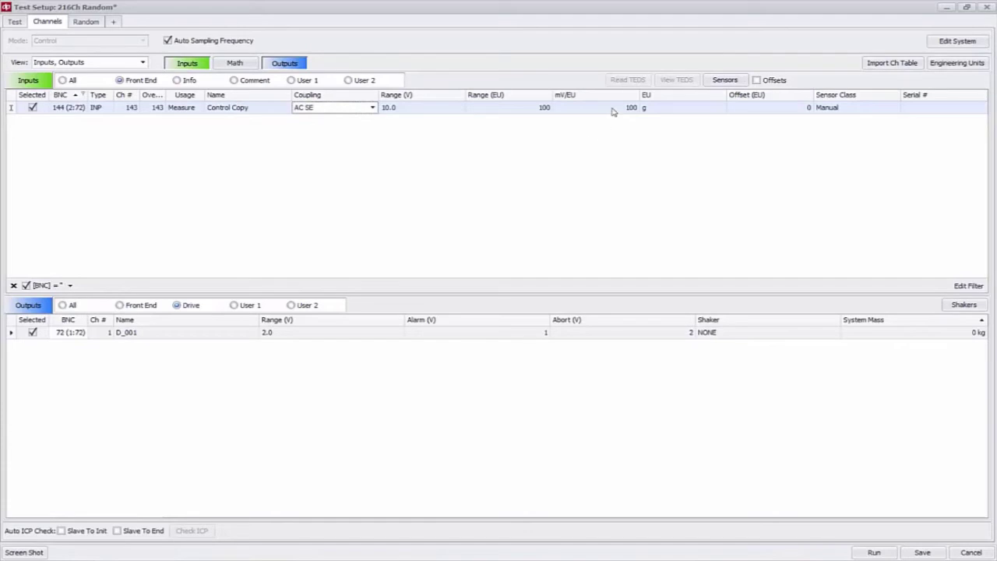
{"action": "left_click", "coordinate": [235, 107]}
{"action": "double_click", "coordinate": [235, 108]}
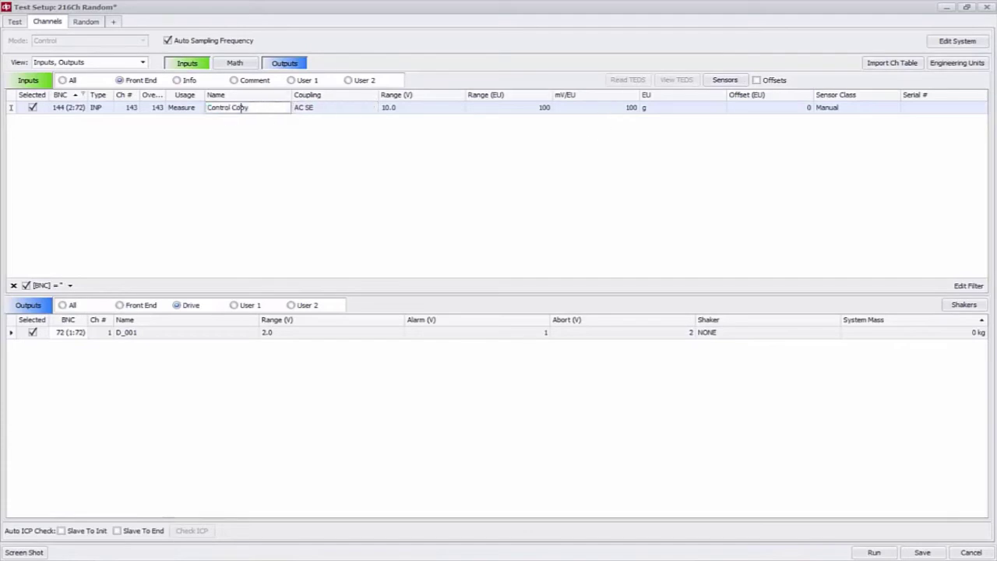
{"action": "left_click", "coordinate": [629, 110]}
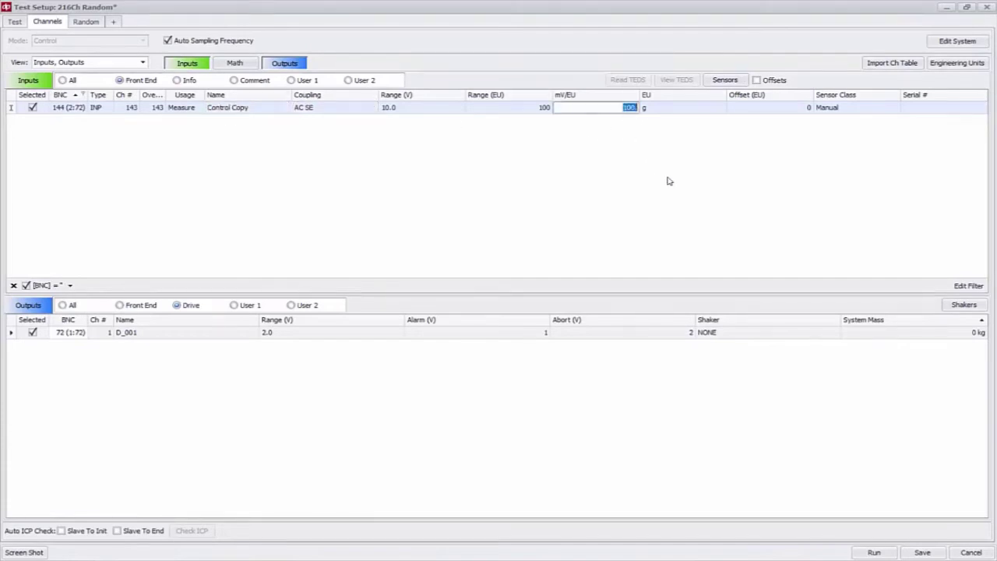
{"action": "left_click", "coordinate": [418, 164]}
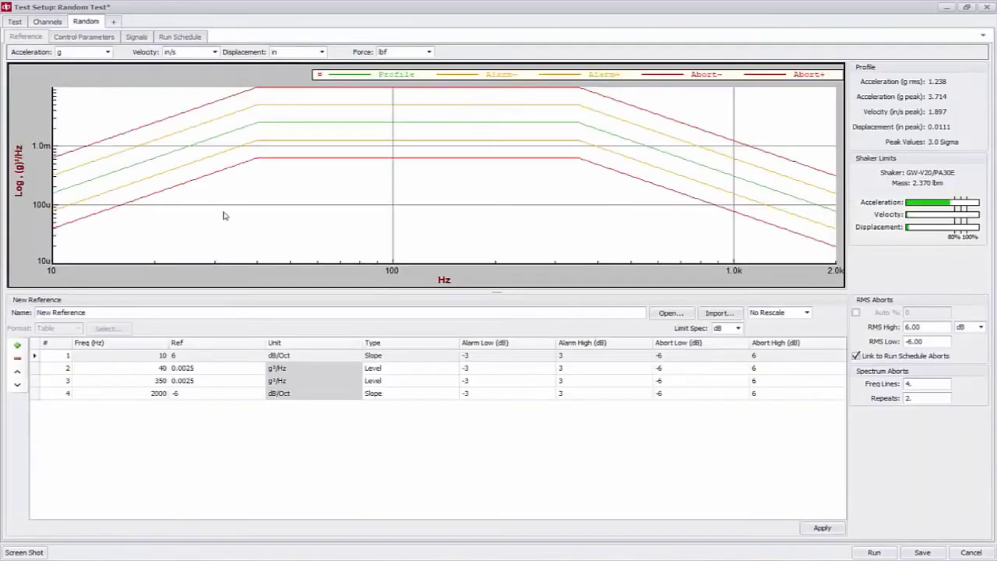
Review the control parameters: 2000 Hz span, 800 lines, Gaussian with 3.00 sigma-clip
{"action": "left_click", "coordinate": [98, 40]}
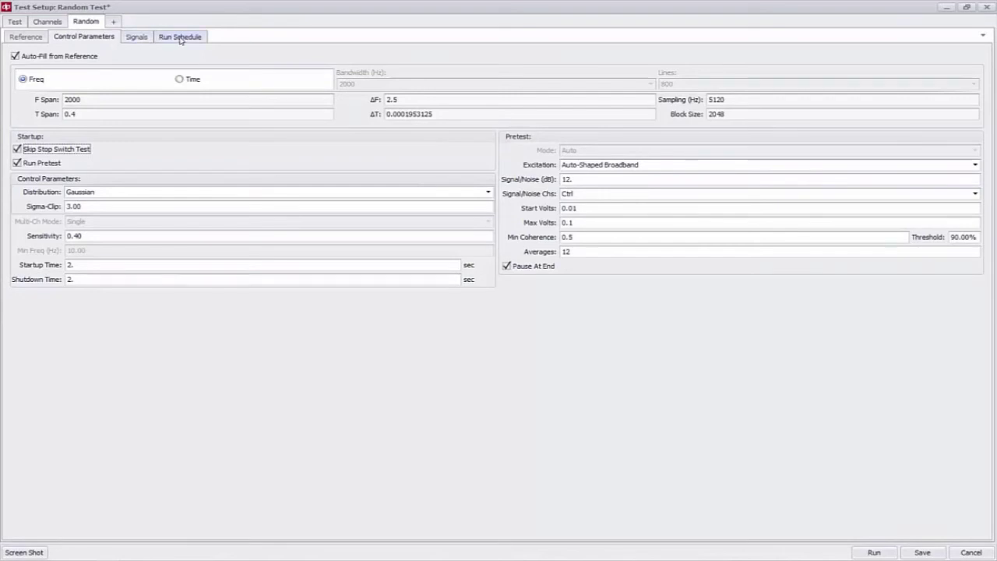
Set Export on End to Last Save and Export Format to AscII
{"action": "left_click", "coordinate": [145, 39]}
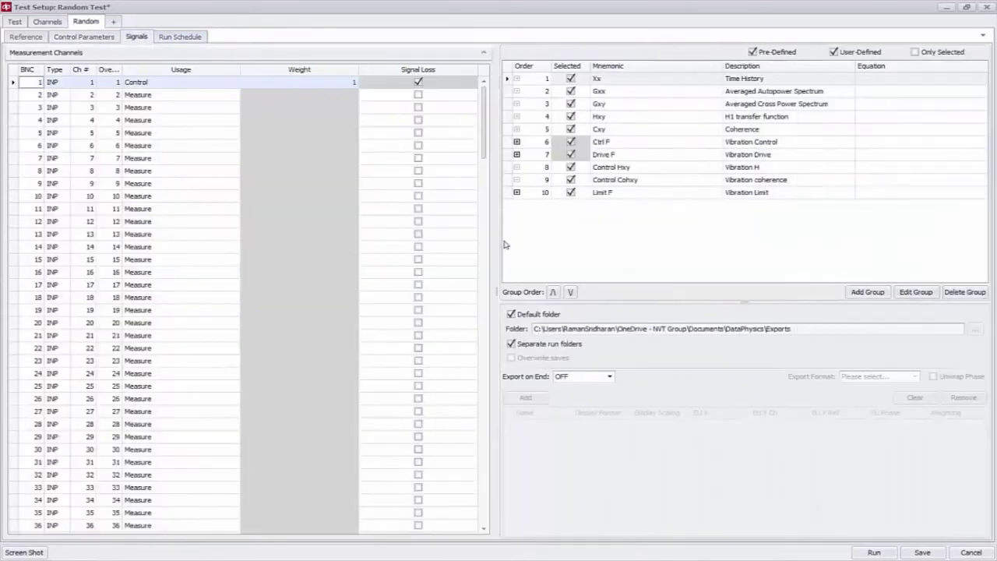
{"action": "left_click", "coordinate": [571, 378]}
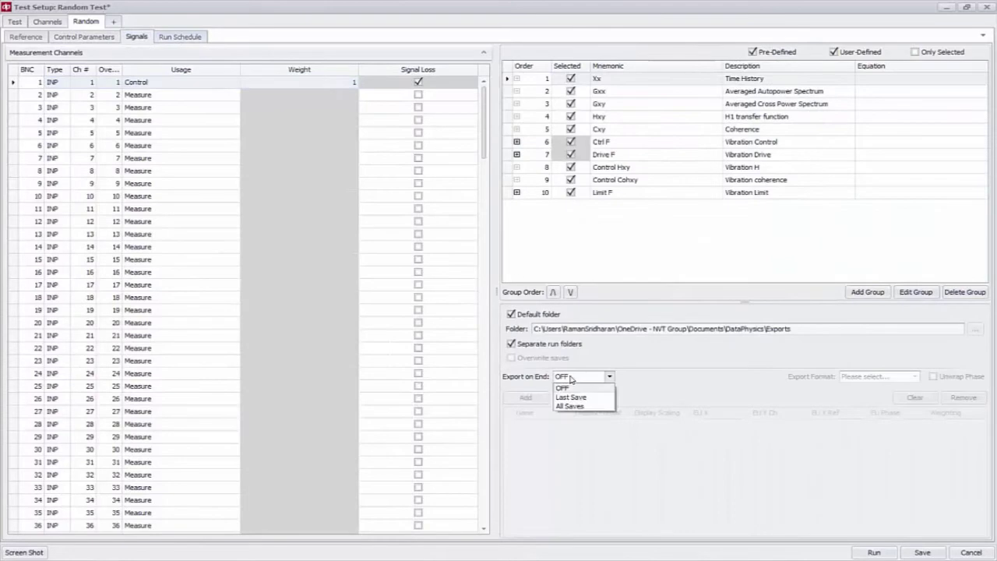
{"action": "left_click", "coordinate": [569, 397]}
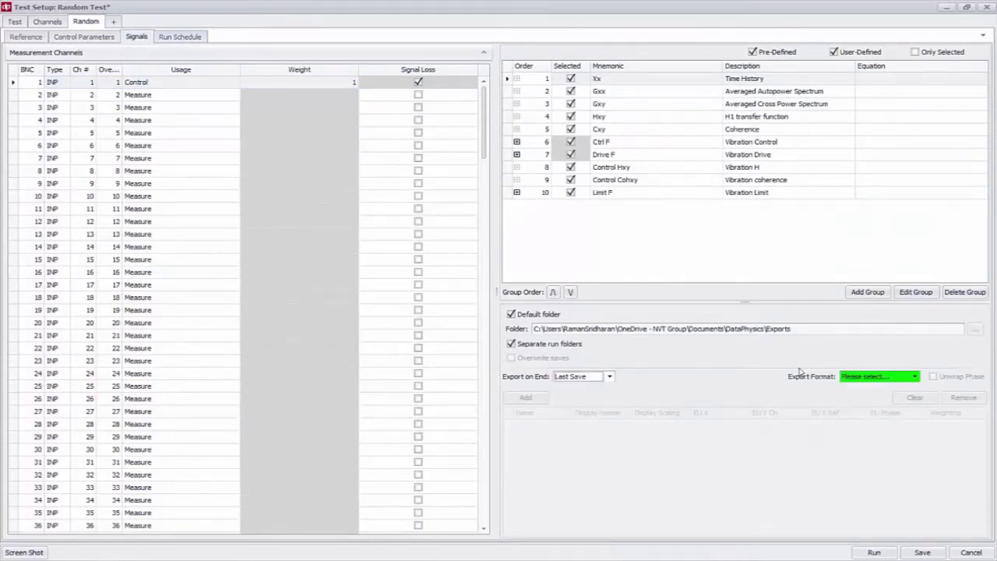
{"action": "left_click", "coordinate": [845, 377]}
{"action": "left_click", "coordinate": [857, 388]}
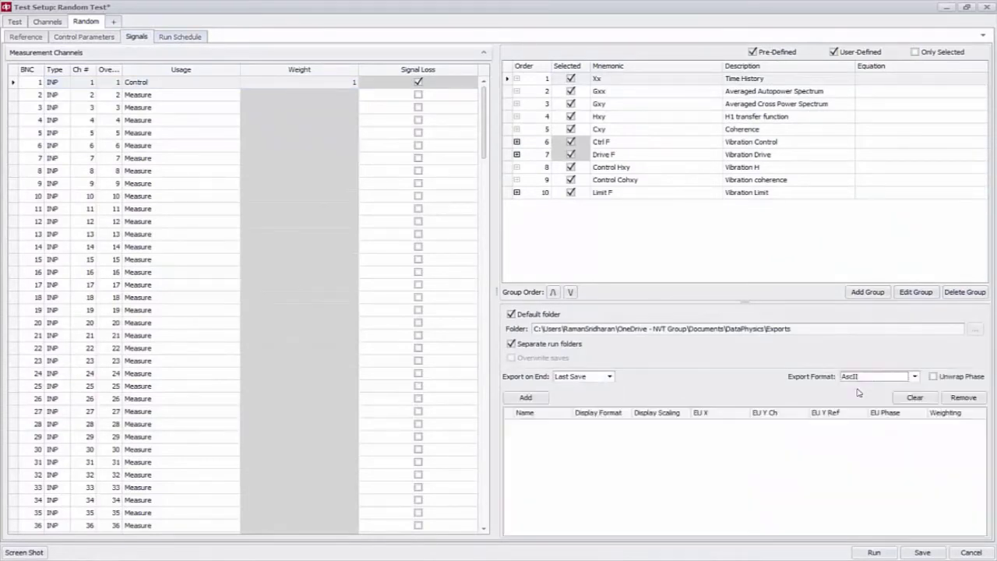
Add the Gxx and Ctrl F signal groups to the export and inspect Gxx's entries
{"action": "left_click", "coordinate": [533, 397]}
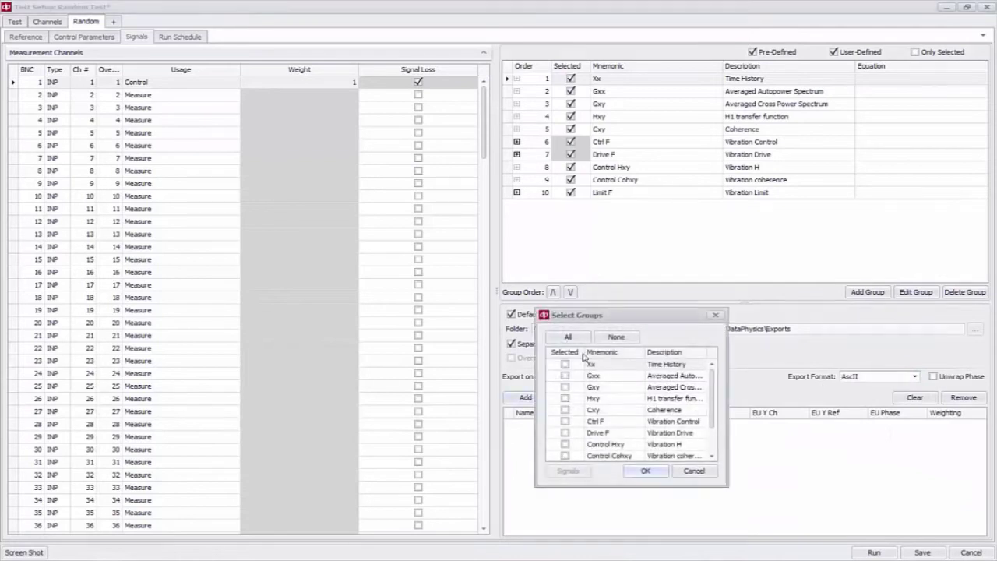
{"action": "left_click", "coordinate": [566, 422]}
{"action": "left_click", "coordinate": [565, 377]}
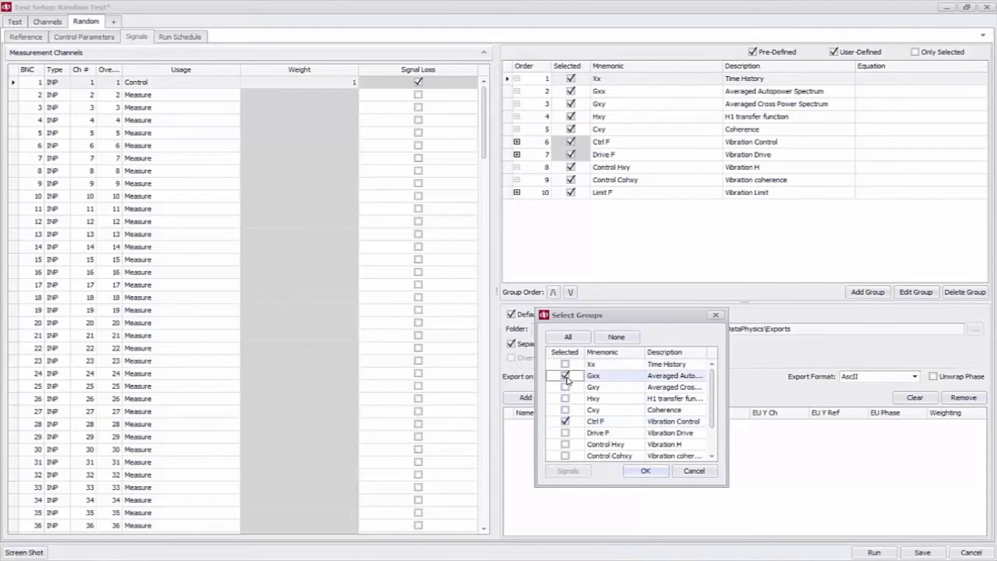
{"action": "left_click", "coordinate": [644, 472]}
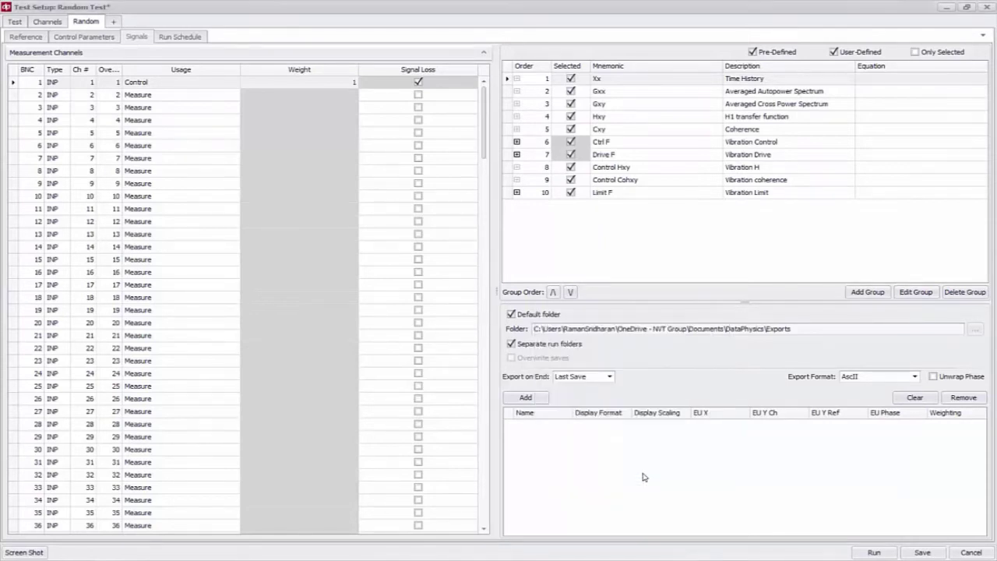
{"action": "double_click", "coordinate": [528, 426]}
{"action": "left_click_drag", "start_coordinate": [981, 434], "coordinate": [978, 387]}
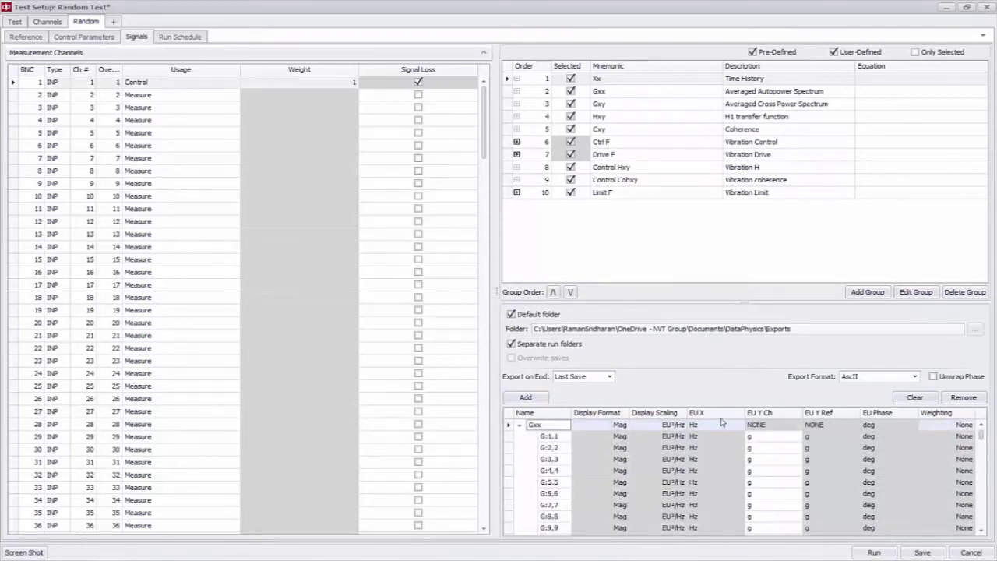
{"action": "left_click", "coordinate": [518, 425]}
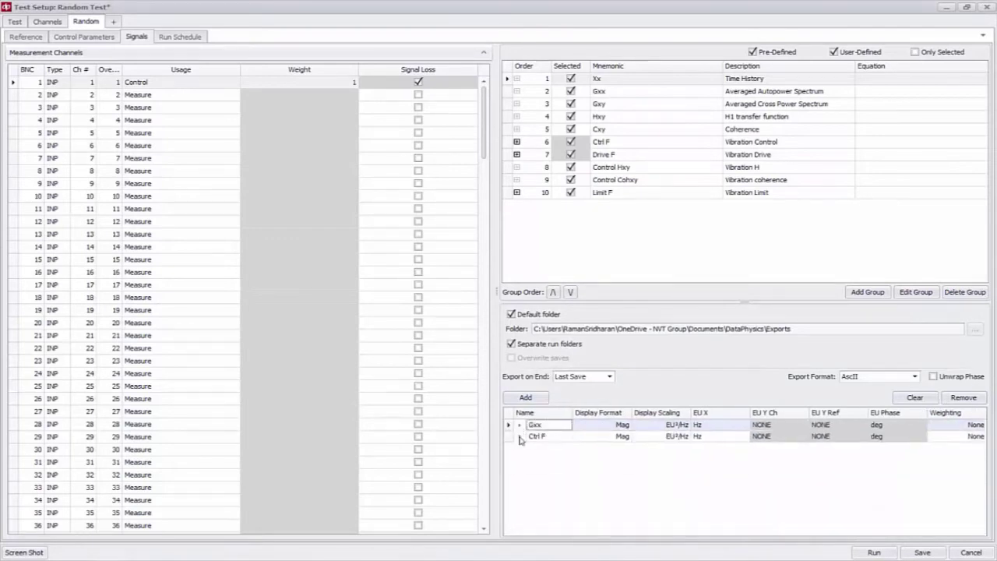
{"action": "left_click", "coordinate": [177, 37]}
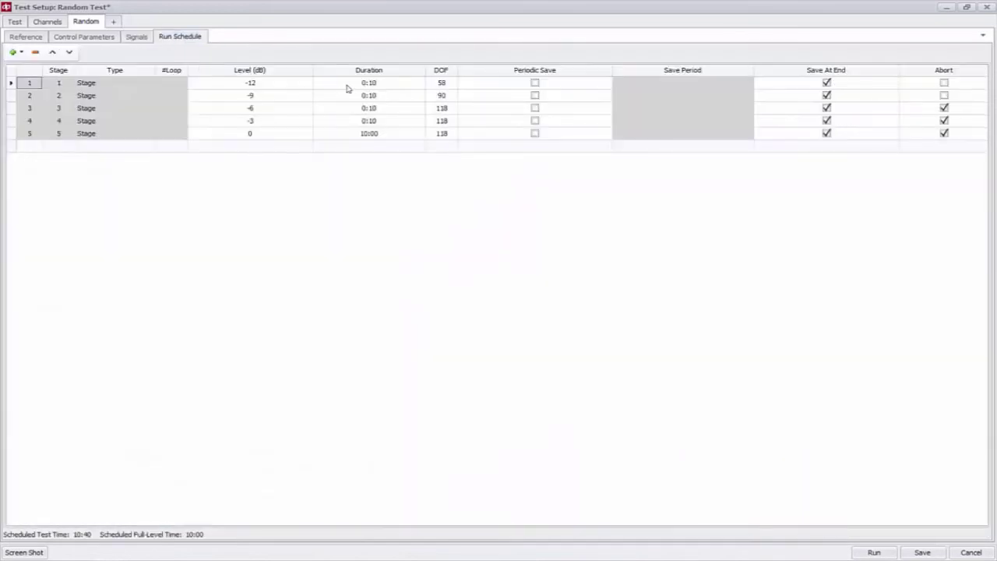
Check the first stage's -12 dB level in the run schedule, then go to Add Measurement
{"action": "left_click", "coordinate": [308, 87]}
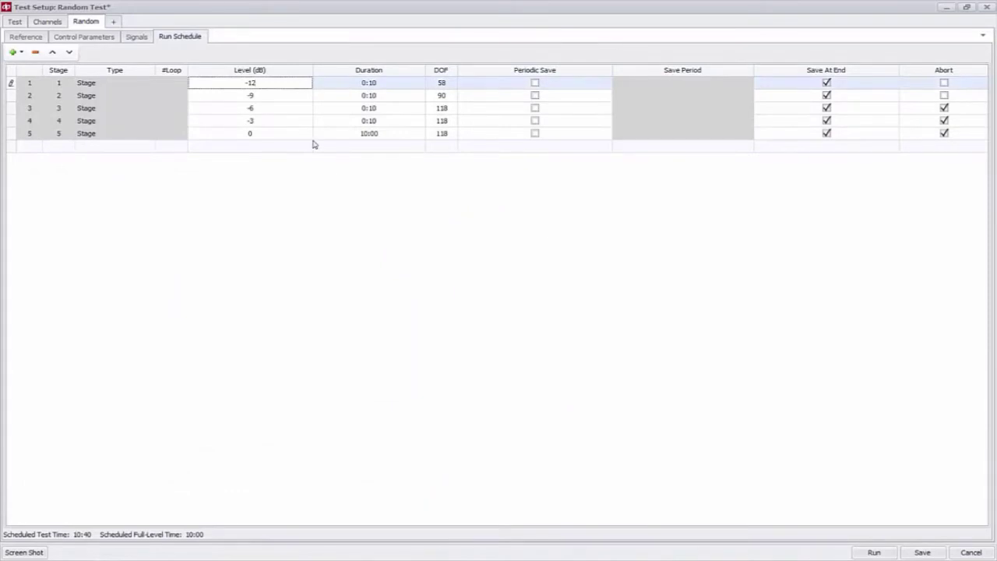
{"action": "left_click", "coordinate": [119, 22]}
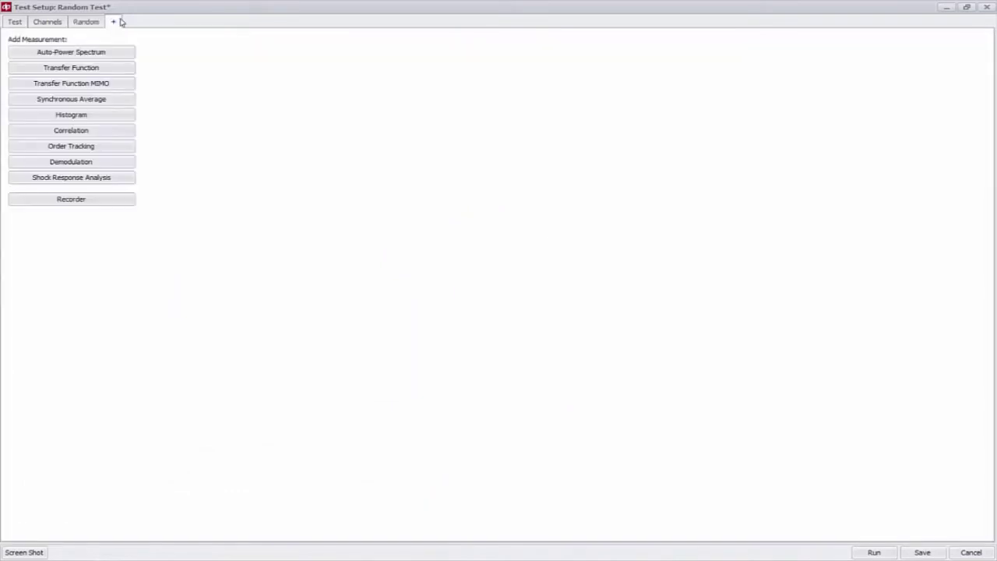
Add a Recorder measurement sampling at 51200 Hz with filename '51kHz Recording'
{"action": "left_click", "coordinate": [101, 200]}
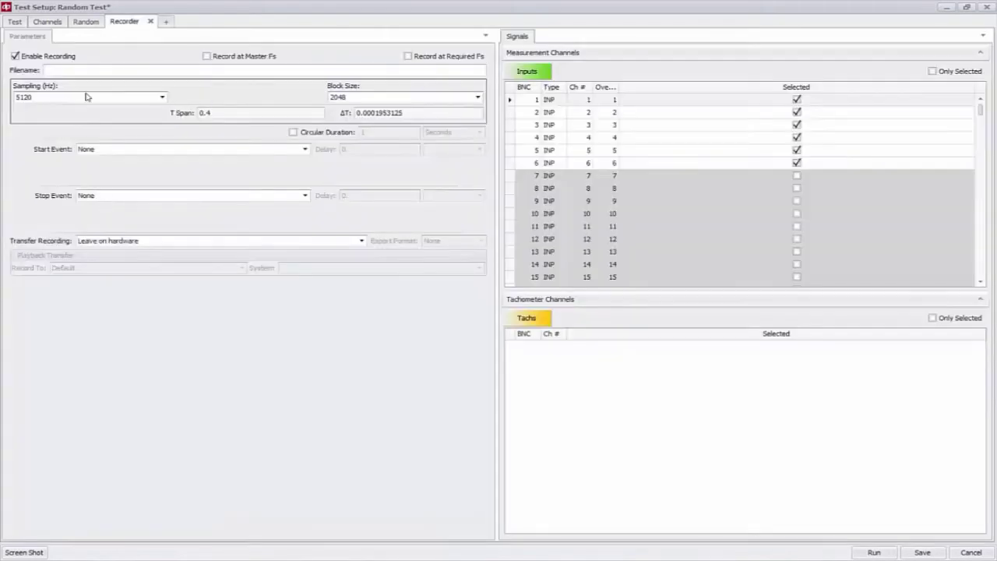
{"action": "left_click", "coordinate": [86, 96]}
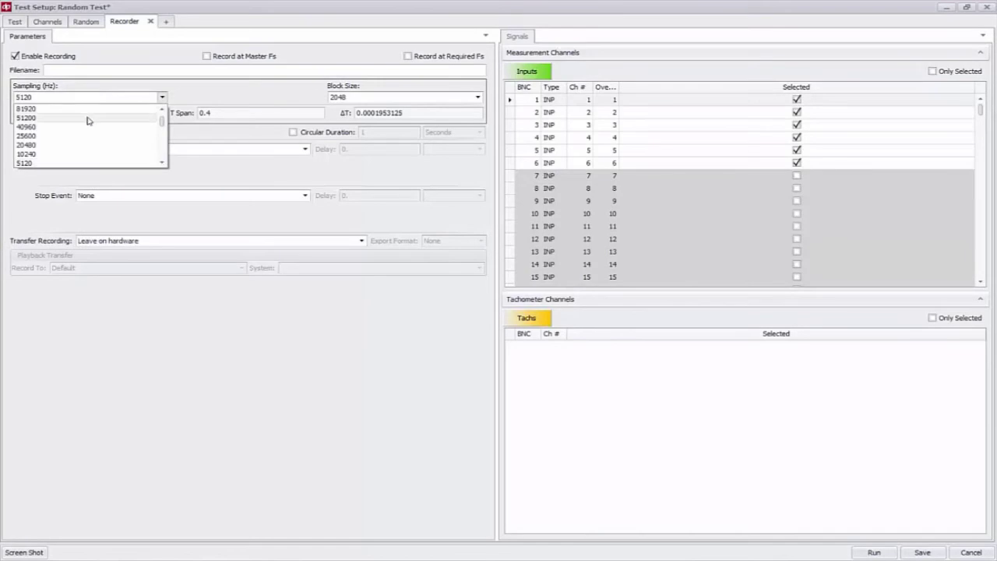
{"action": "left_click", "coordinate": [88, 119]}
{"action": "left_click", "coordinate": [80, 72]}
{"action": "type", "text": "51kHz Recording"}
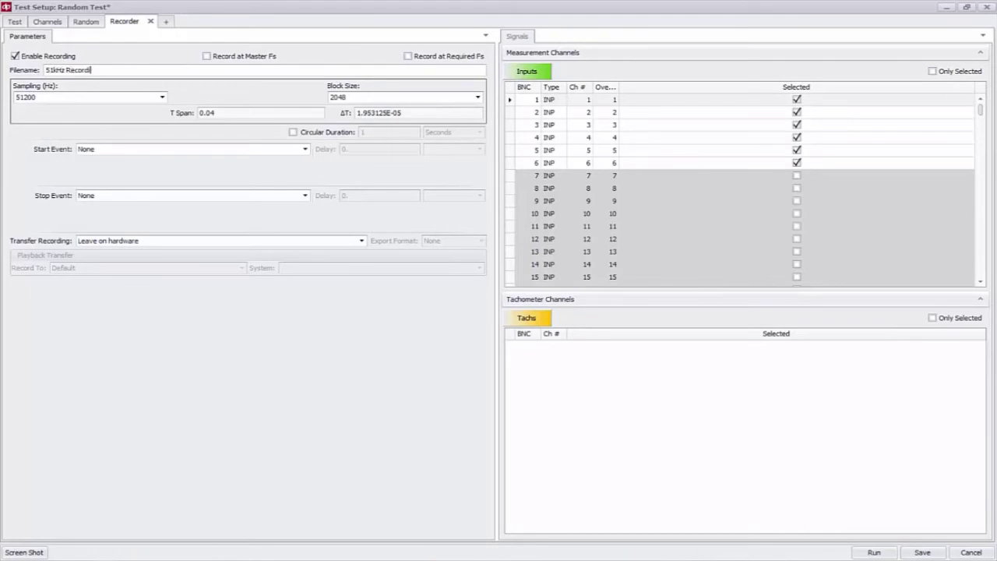
Record ALL channels, sorting by BNC to confirm the 72 DRV drive channel is included
{"action": "left_click", "coordinate": [538, 71]}
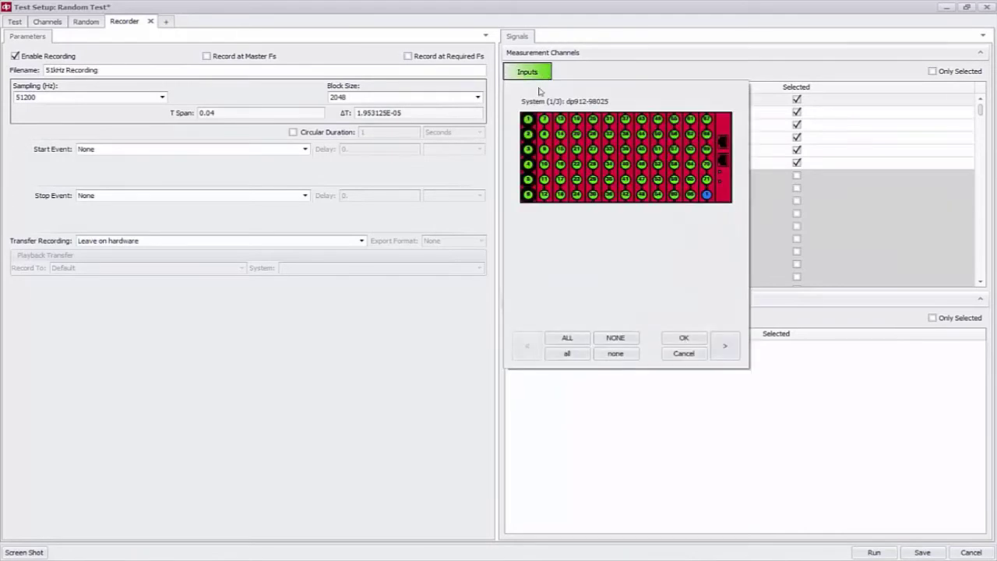
{"action": "left_click", "coordinate": [567, 338]}
{"action": "left_click", "coordinate": [681, 338]}
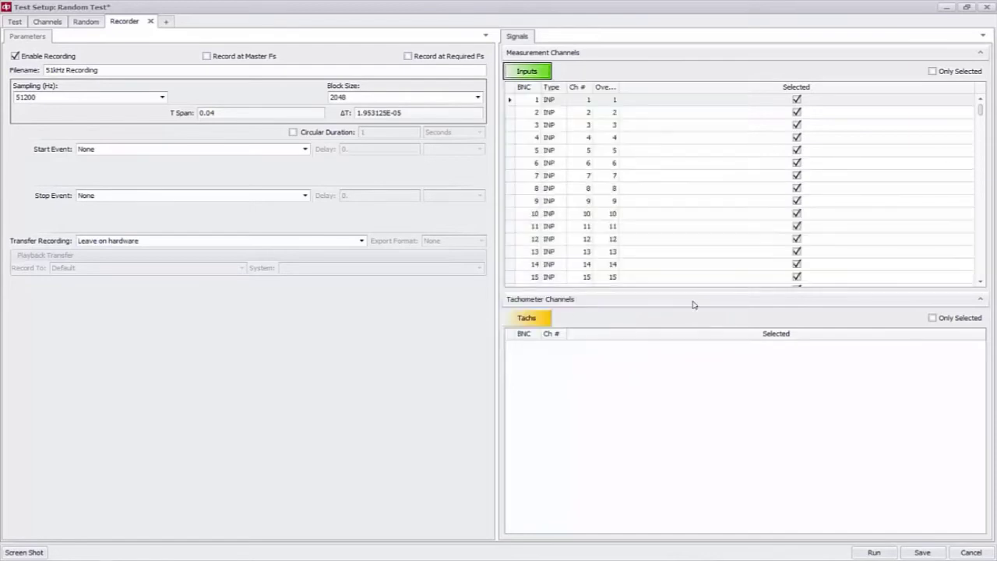
{"action": "left_click_drag", "start_coordinate": [980, 115], "coordinate": [995, 355]}
{"action": "left_click_drag", "start_coordinate": [981, 117], "coordinate": [982, 284]}
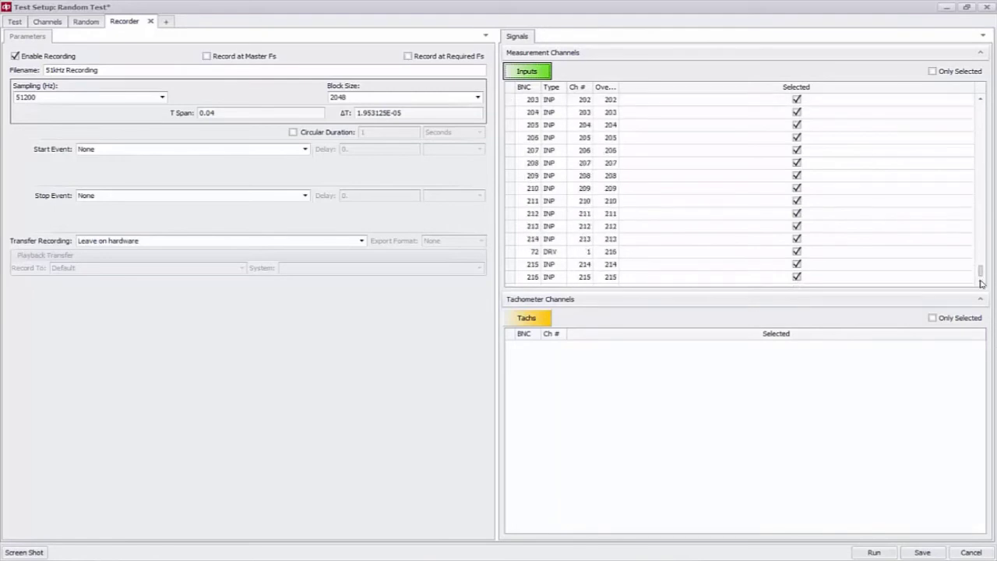
{"action": "left_click", "coordinate": [611, 253]}
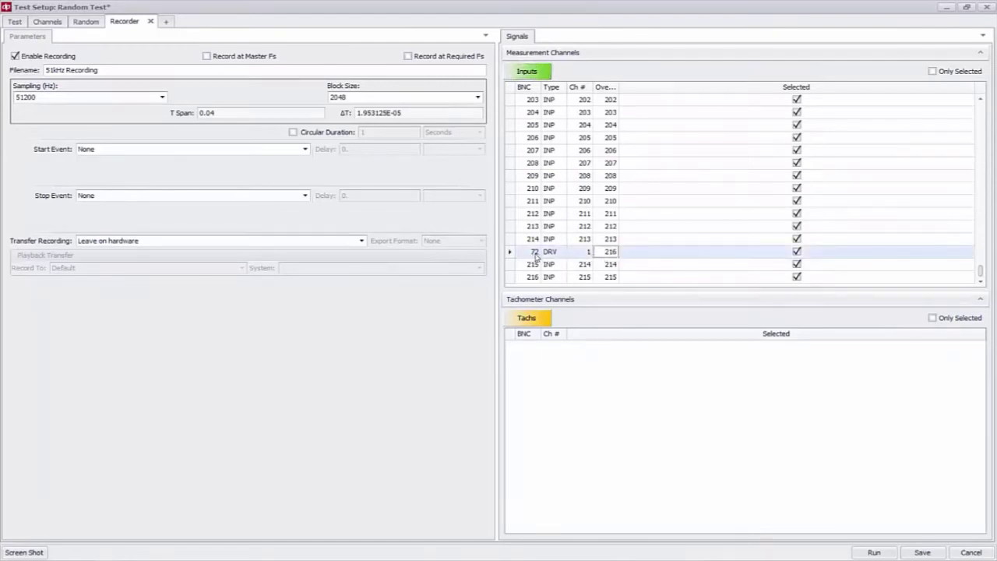
{"action": "left_click", "coordinate": [532, 87]}
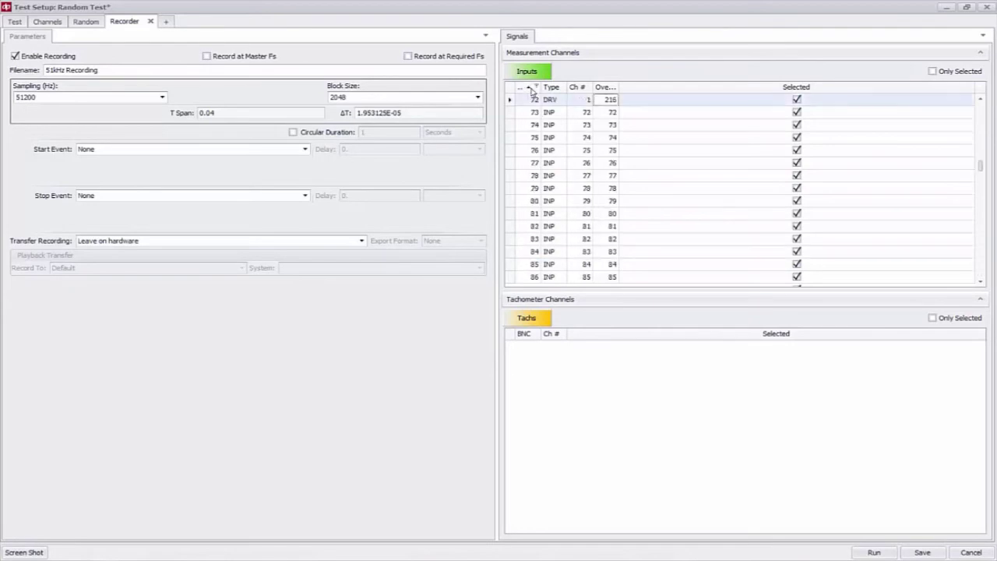
{"action": "scroll", "coordinate": [534, 126], "scroll_direction": "up", "scroll_amount": 1}
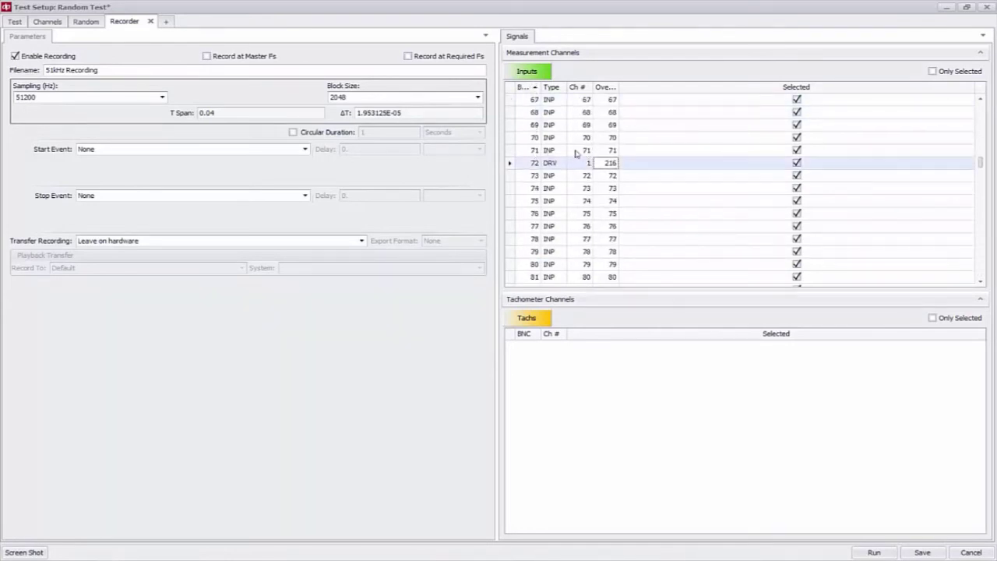
{"action": "left_click", "coordinate": [584, 151]}
{"action": "left_click", "coordinate": [585, 163]}
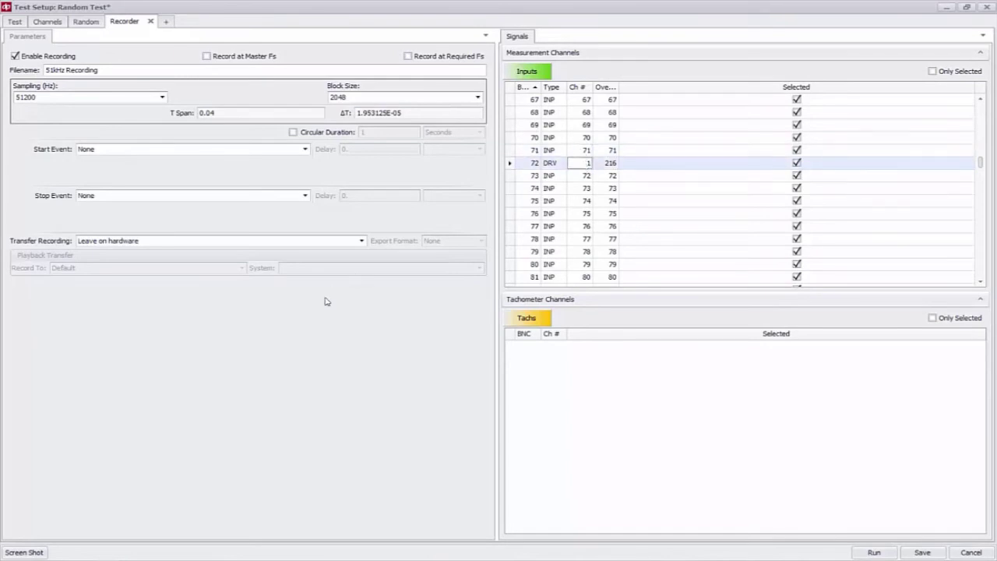
Set Transfer Recording to 'To data server on test end' and Export Format to ASCII
{"action": "left_click", "coordinate": [235, 243]}
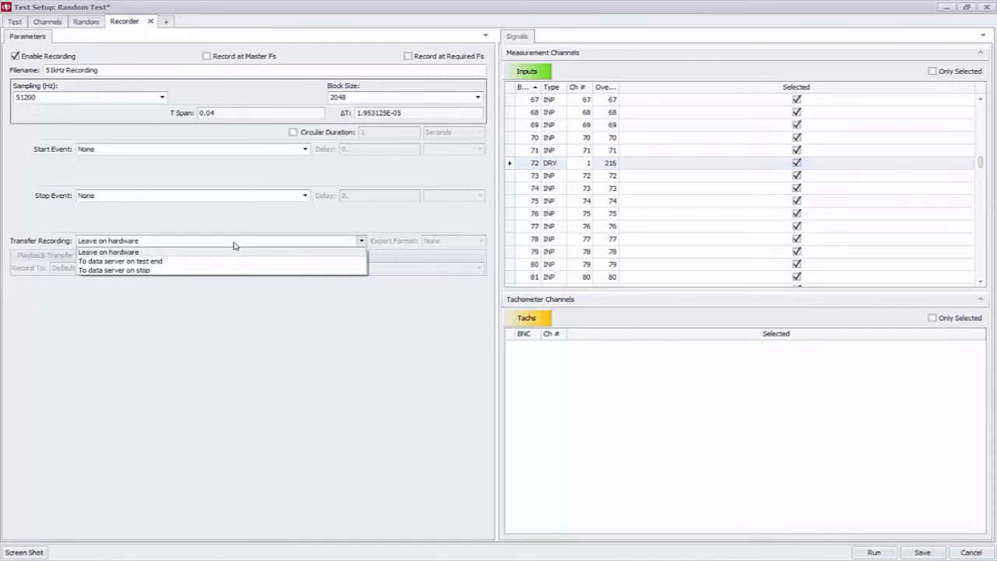
{"action": "left_click", "coordinate": [227, 262]}
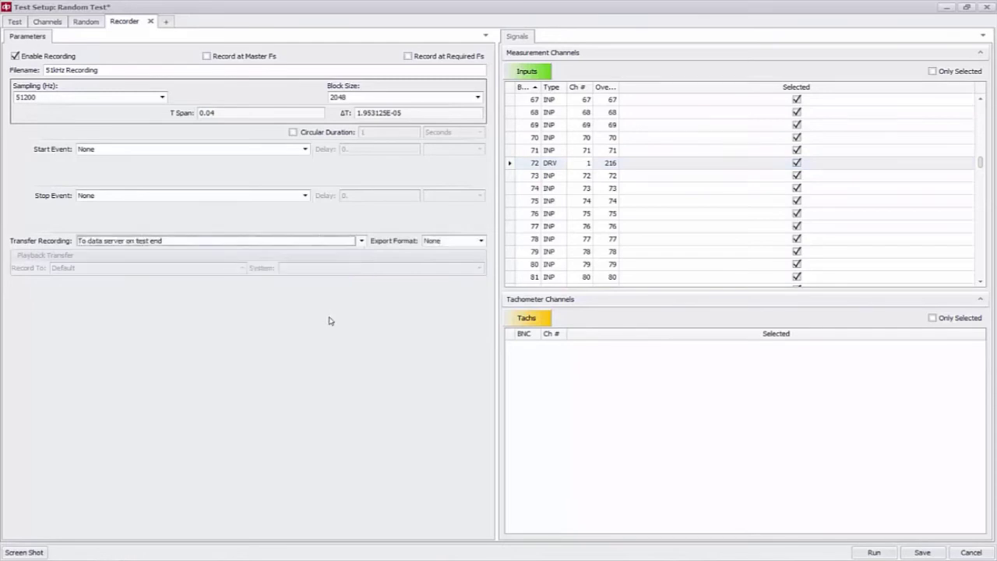
{"action": "left_click", "coordinate": [438, 242]}
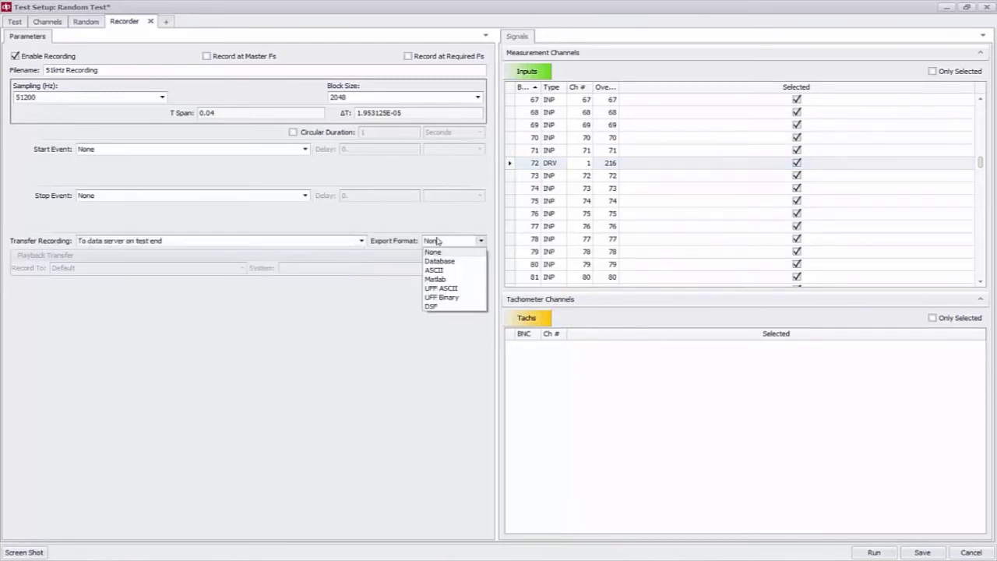
{"action": "left_click", "coordinate": [454, 271]}
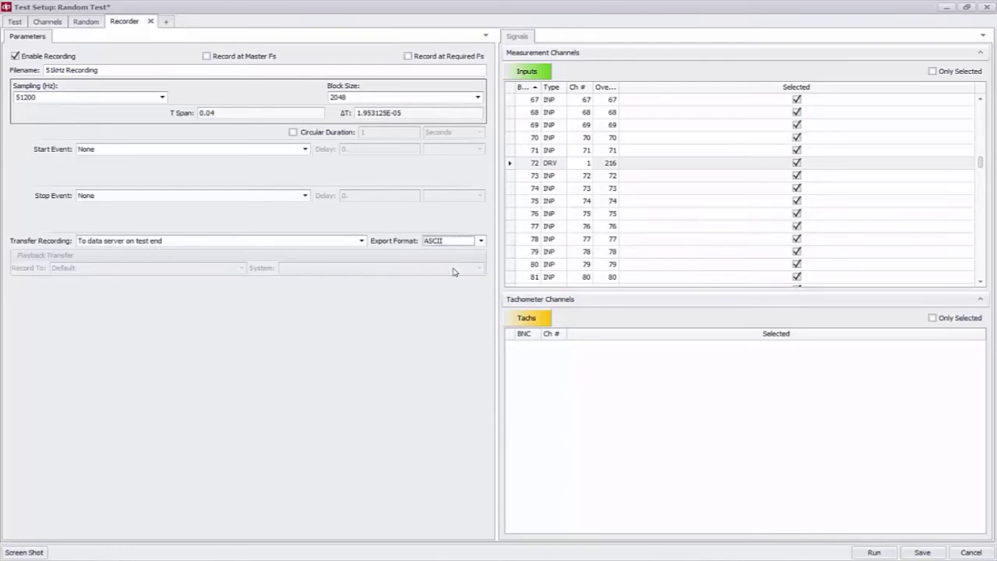
Add a second Recorder measurement named 'High Speed Recording'
{"action": "left_click", "coordinate": [167, 24]}
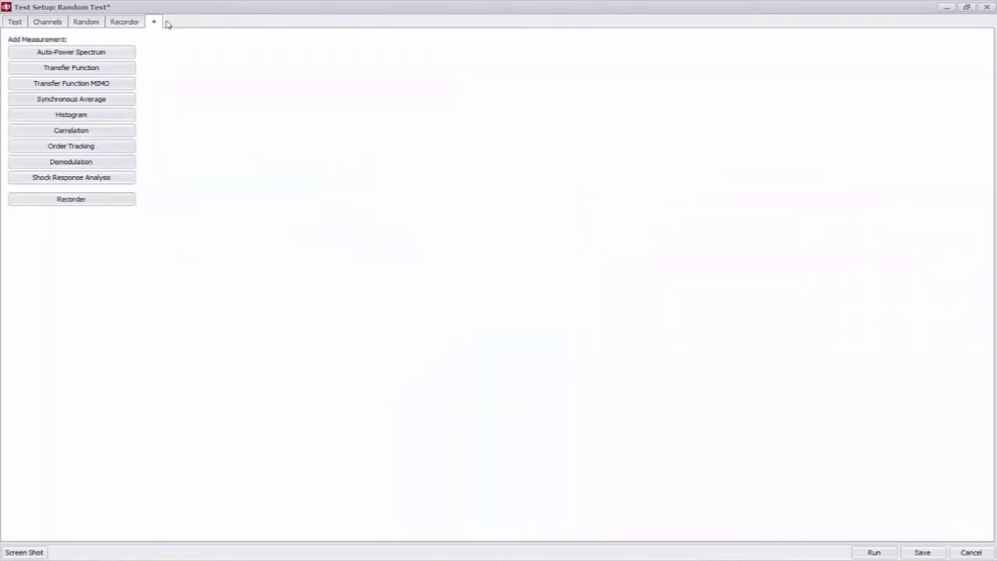
{"action": "left_click", "coordinate": [99, 201]}
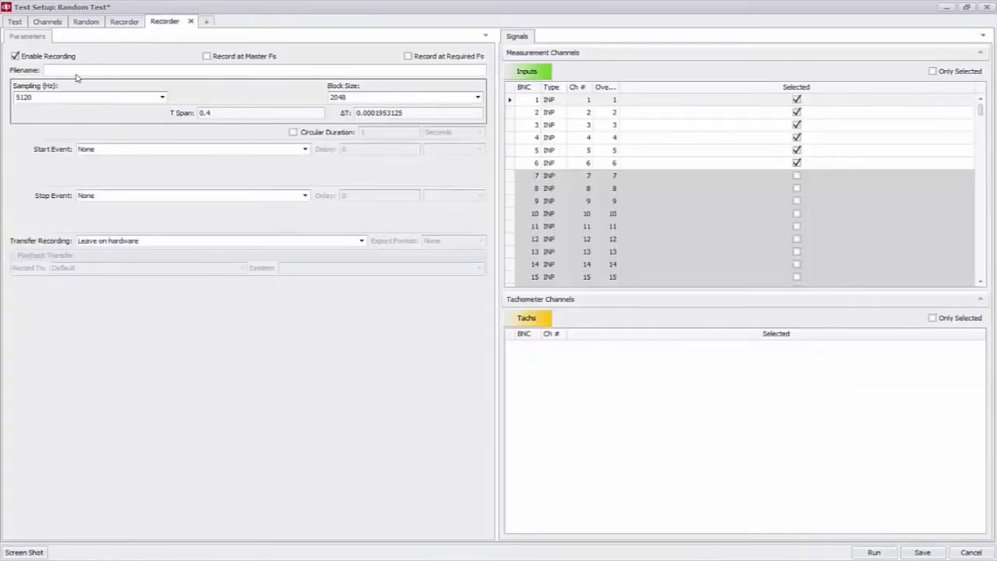
{"action": "left_click", "coordinate": [77, 70]}
{"action": "type", "text": "High Speed Recording"}
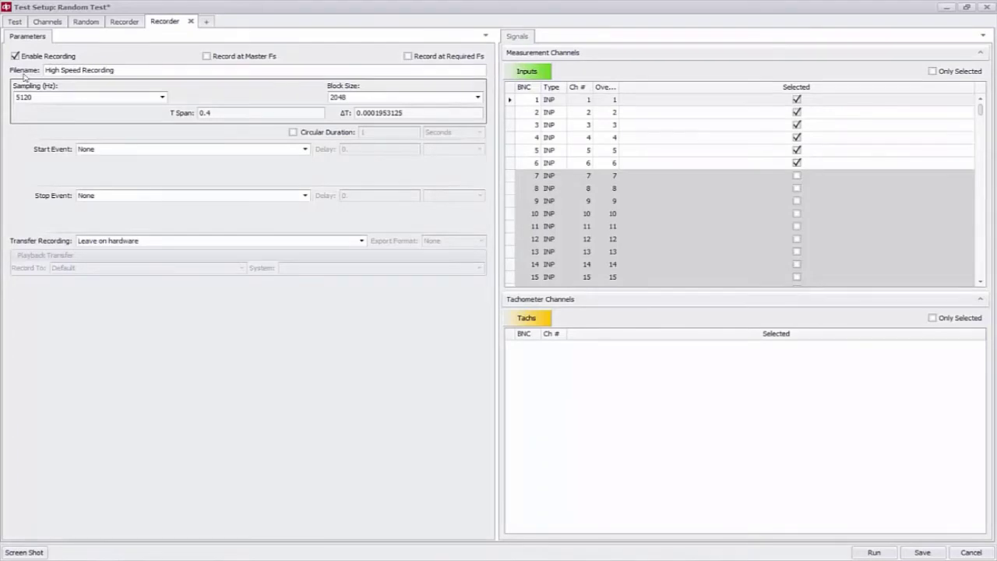
Set the new recorder's sampling rate to 102400 Hz
{"action": "left_click", "coordinate": [44, 98]}
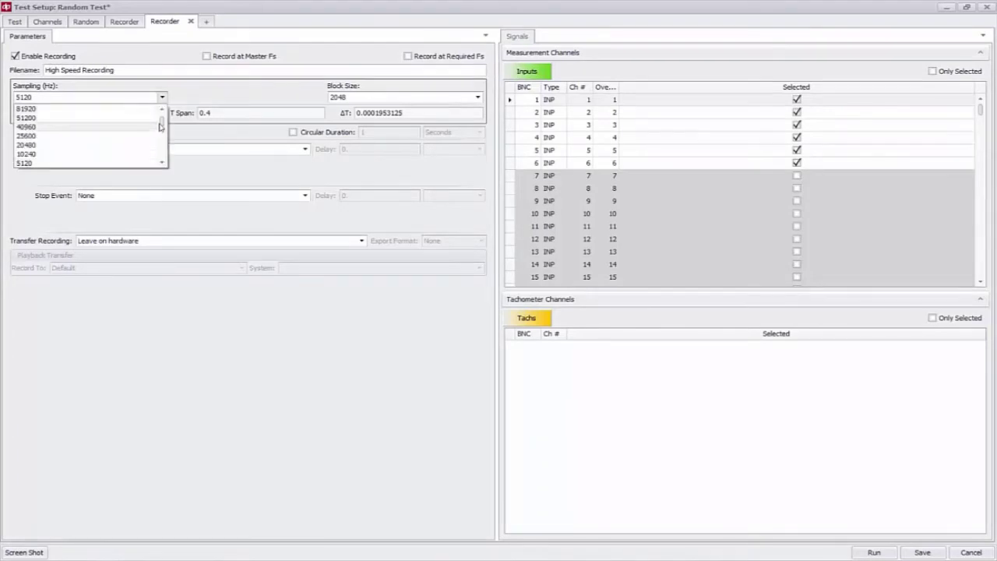
{"action": "scroll", "coordinate": [163, 123], "scroll_direction": "up", "scroll_amount": 2}
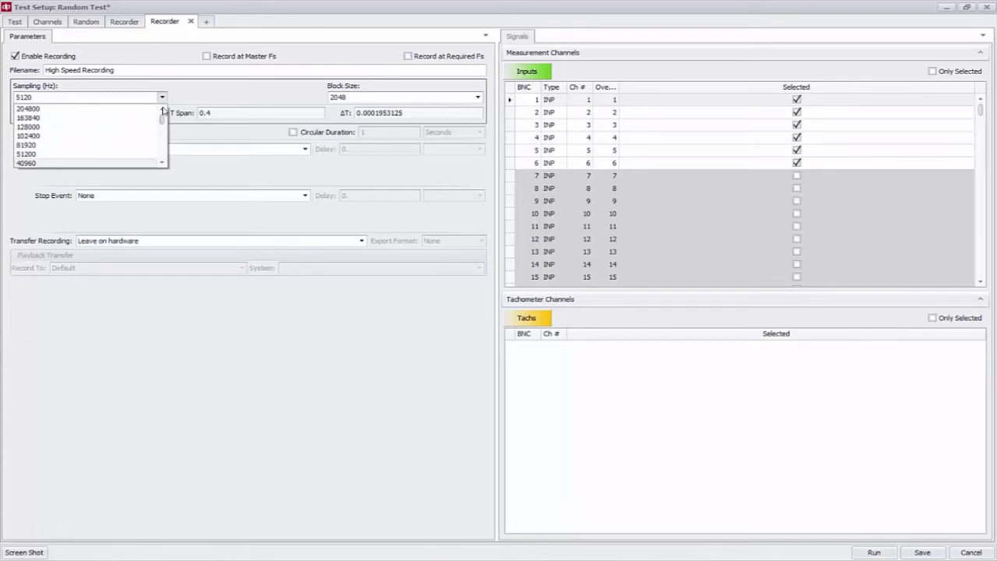
{"action": "left_click", "coordinate": [64, 142]}
{"action": "left_click", "coordinate": [96, 99]}
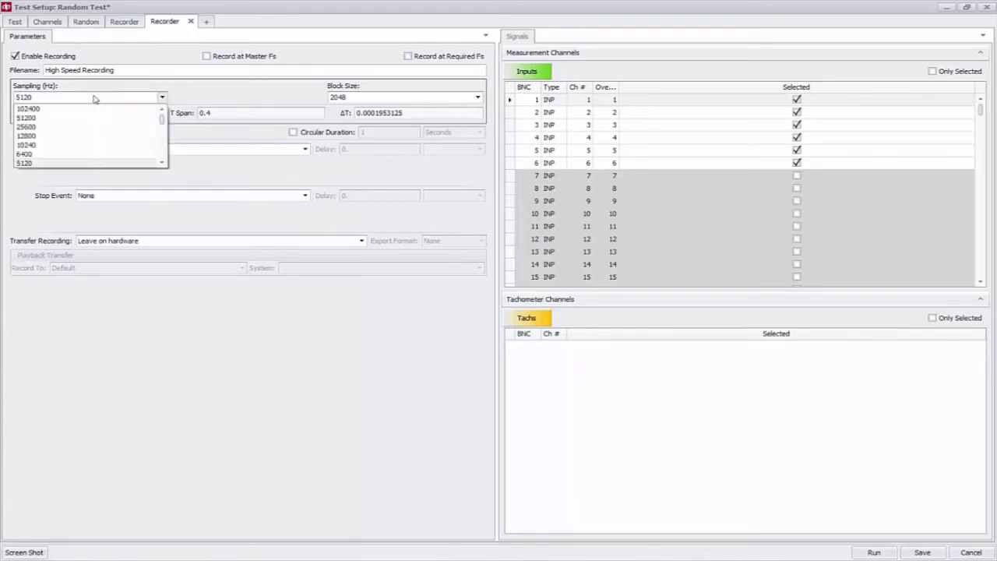
{"action": "left_click", "coordinate": [75, 110]}
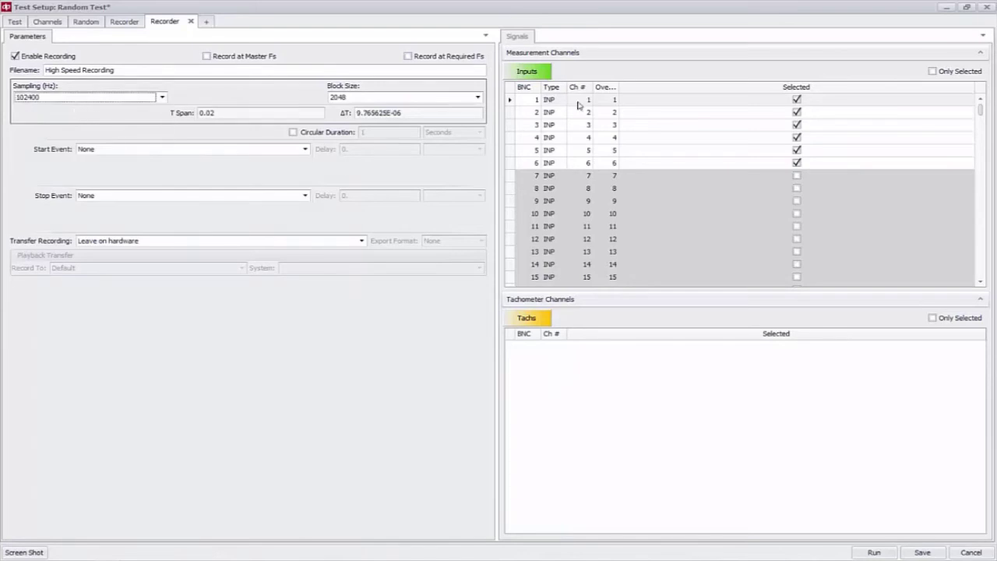
Exclude channels 2 through 6 from the high speed recording
{"action": "left_click", "coordinate": [796, 112]}
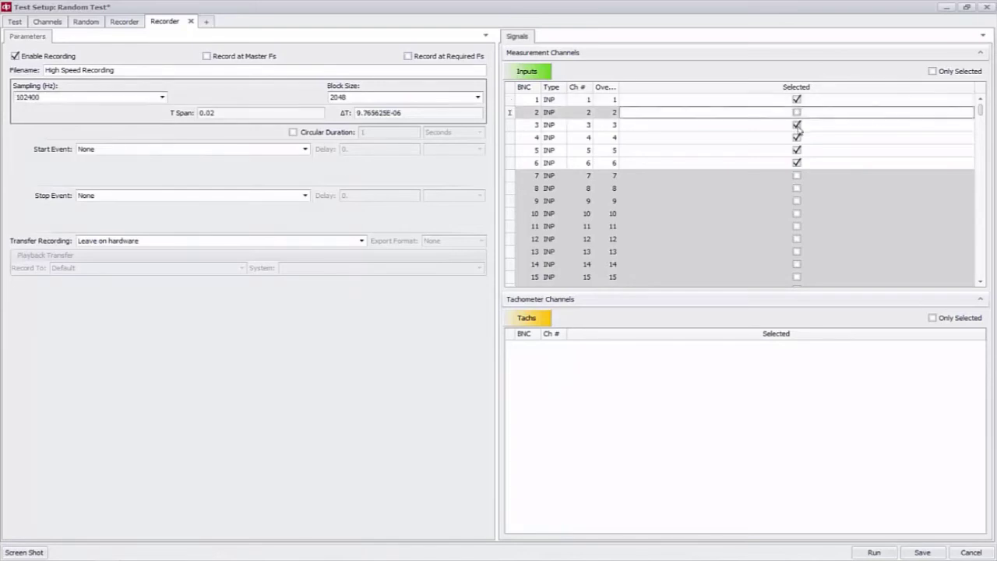
{"action": "left_click", "coordinate": [796, 125]}
{"action": "left_click", "coordinate": [796, 137]}
{"action": "left_click", "coordinate": [796, 149]}
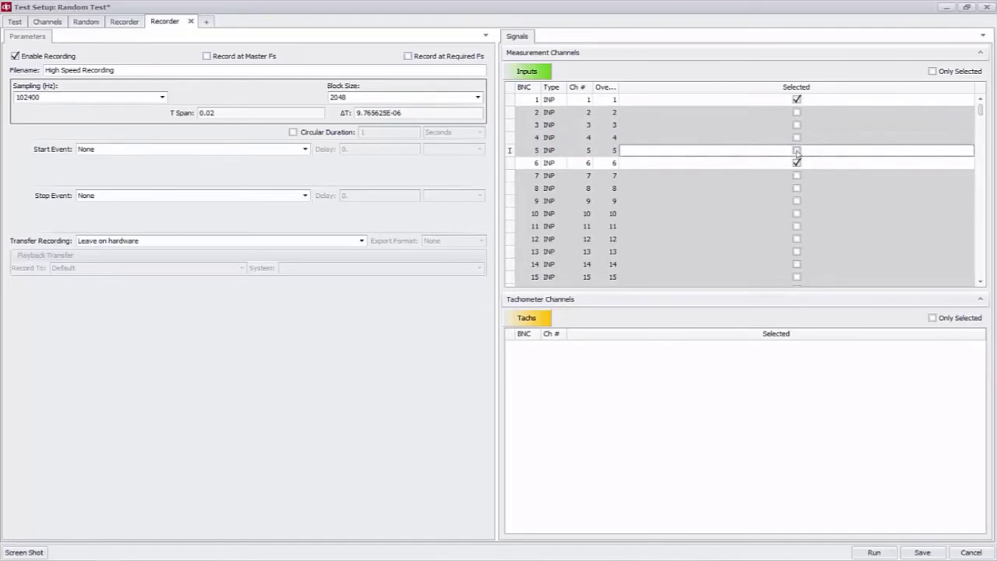
{"action": "left_click", "coordinate": [796, 163]}
Add input channel 145 and the drive channel with the Inputs picker
{"action": "left_click", "coordinate": [536, 74]}
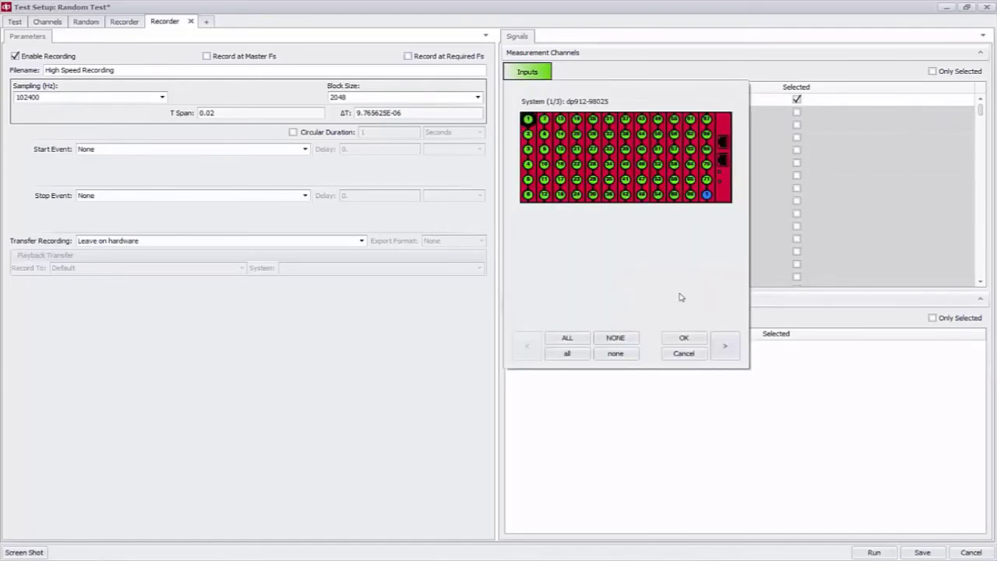
{"action": "left_click", "coordinate": [722, 346]}
{"action": "left_click", "coordinate": [729, 350]}
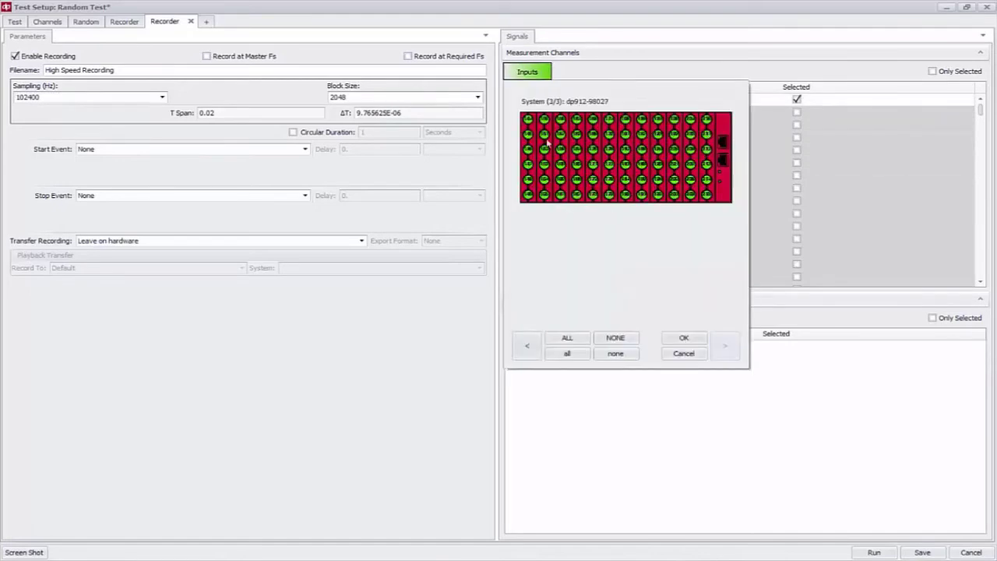
{"action": "left_click", "coordinate": [690, 339]}
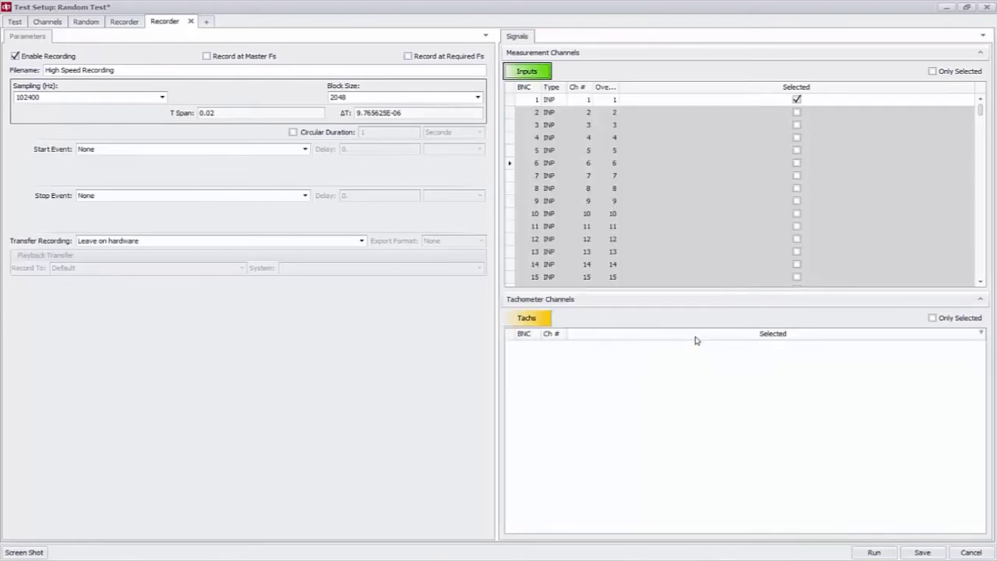
{"action": "left_click", "coordinate": [511, 74]}
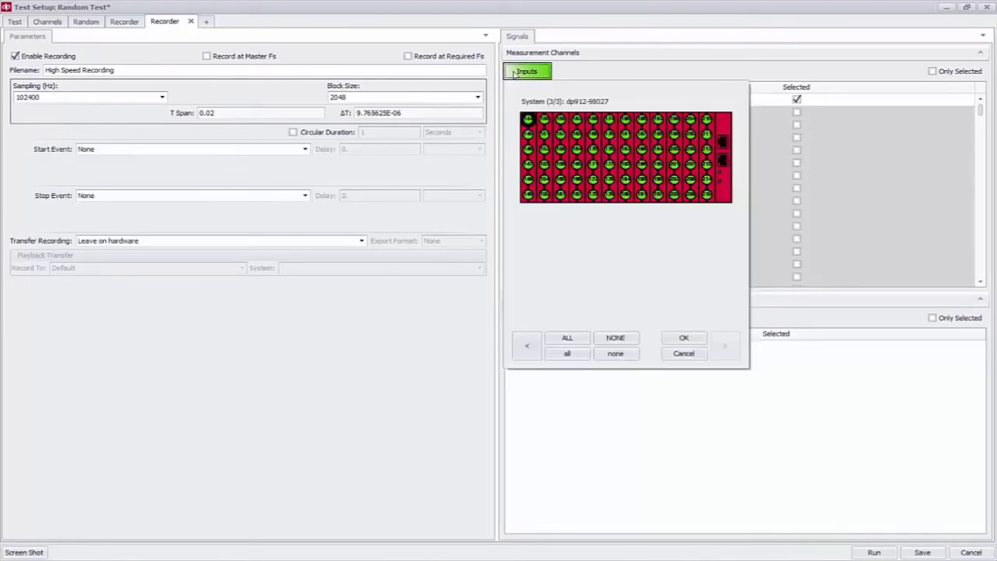
{"action": "left_click", "coordinate": [526, 345]}
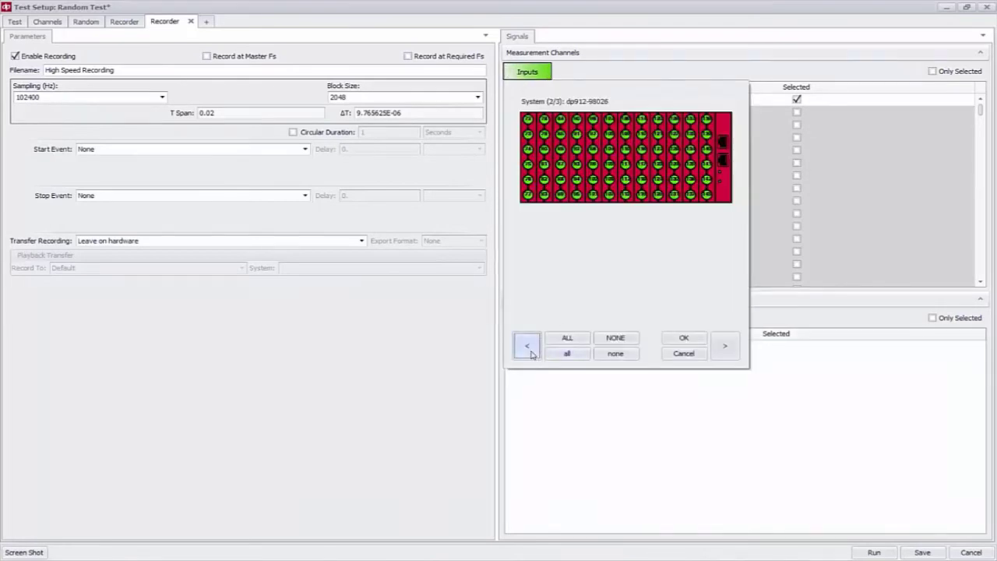
{"action": "left_click", "coordinate": [528, 347]}
{"action": "left_click", "coordinate": [706, 194]}
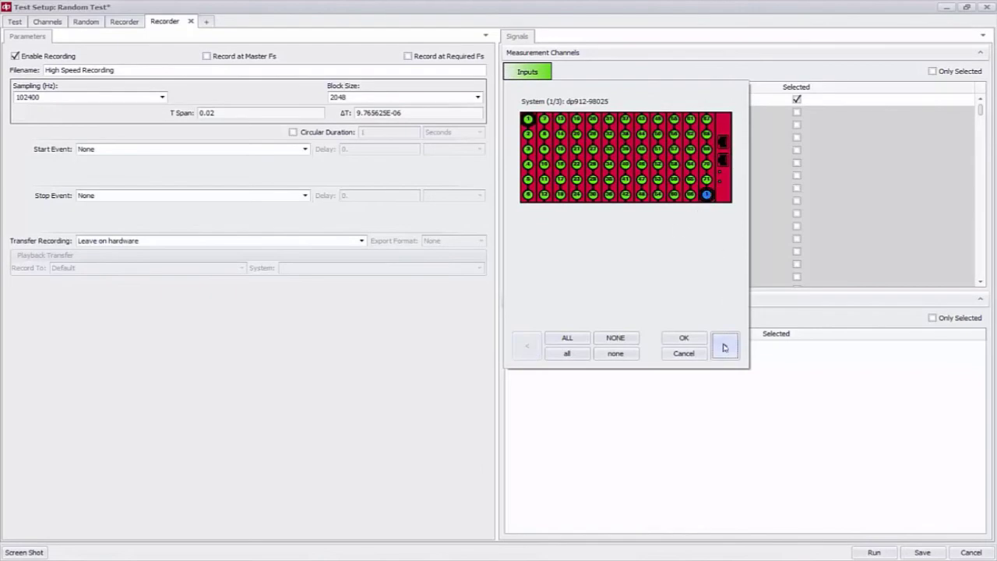
{"action": "left_click", "coordinate": [699, 341]}
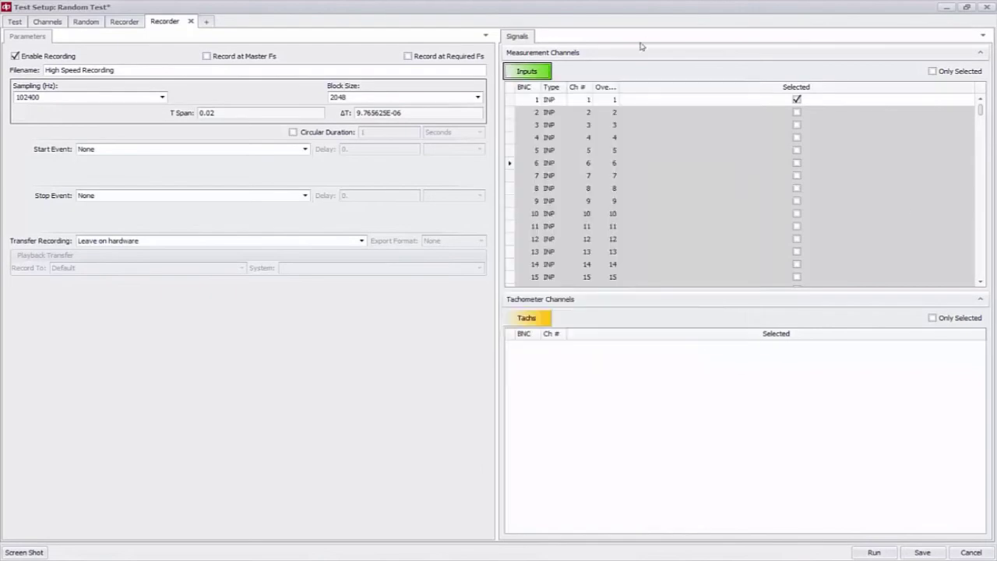
Record Only Selected channels and transfer the recording 'To data server on test end'
{"action": "mouse_move", "coordinate": [859, 86]}
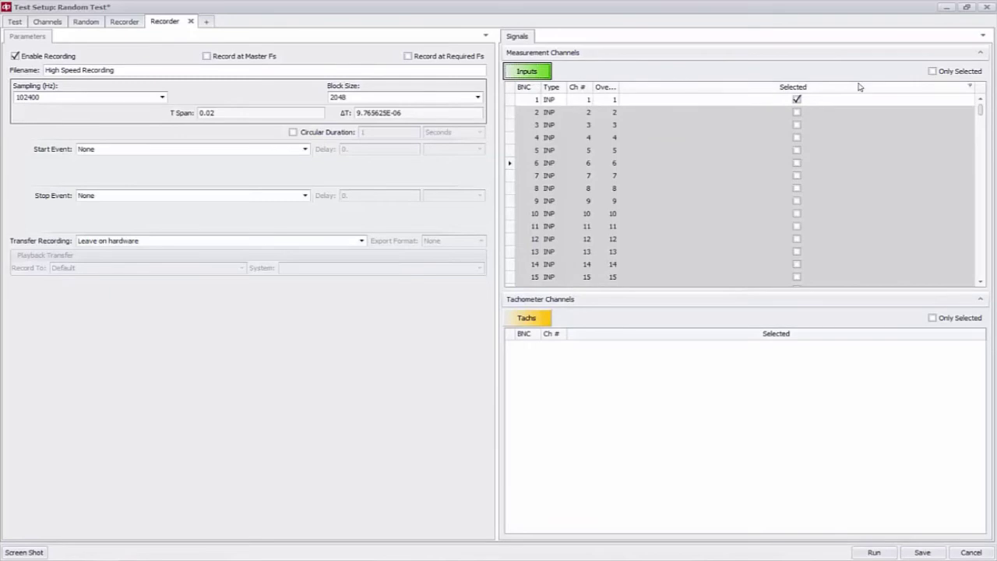
{"action": "left_click", "coordinate": [933, 70]}
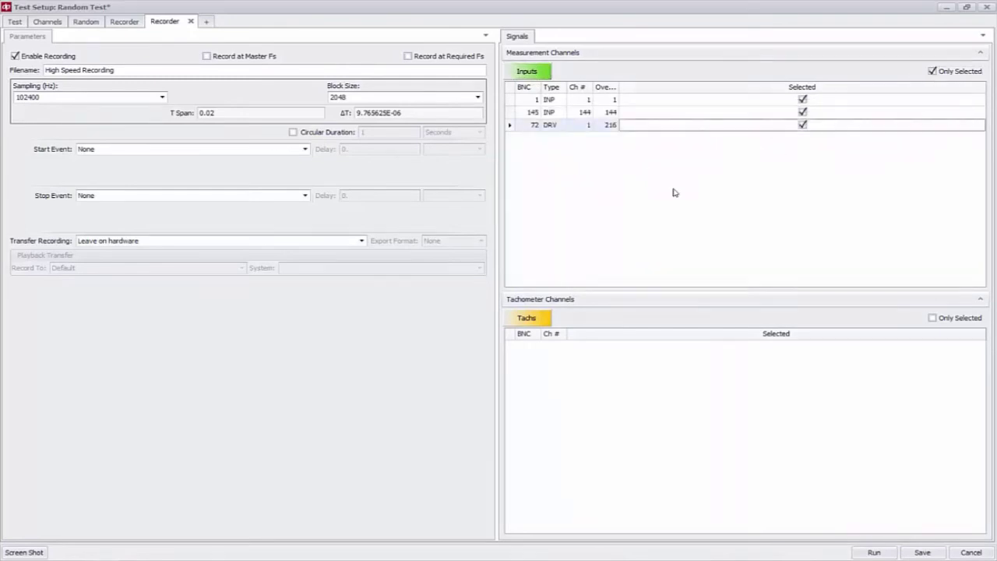
{"action": "left_click", "coordinate": [224, 241]}
{"action": "left_click", "coordinate": [202, 261]}
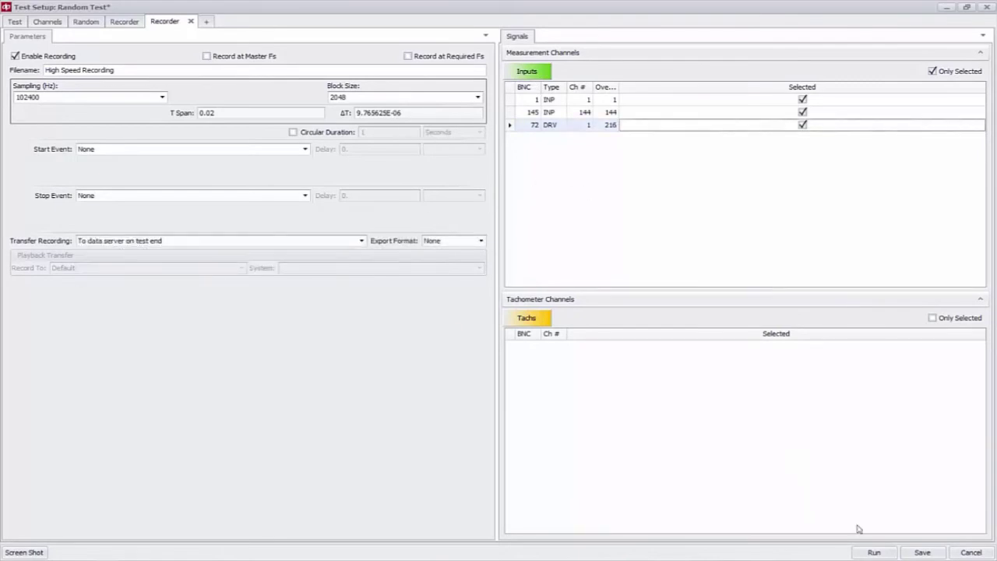
Run the Random Test from Test Setup and confirm it in the Execute dialog
{"action": "left_click", "coordinate": [874, 553]}
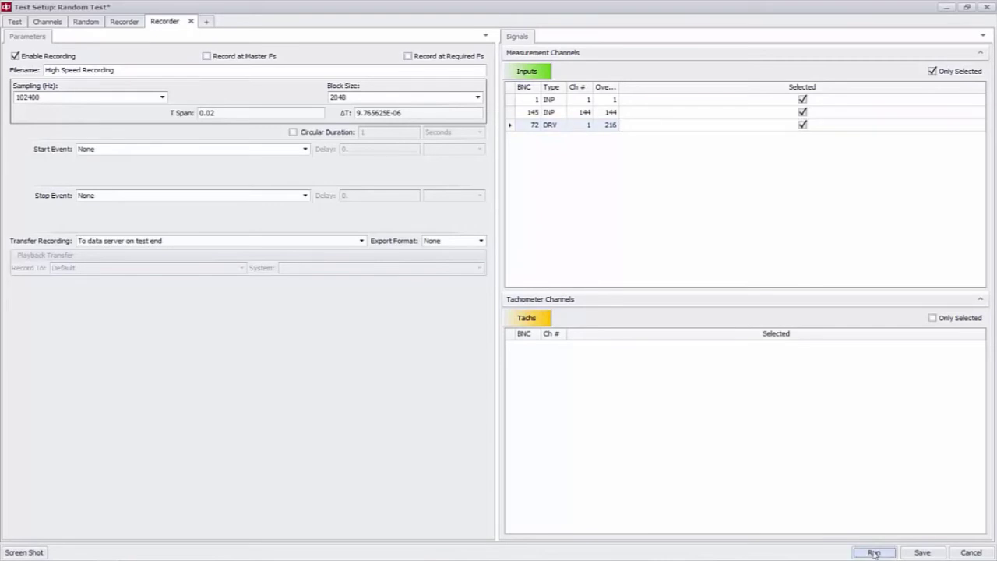
{"action": "left_click", "coordinate": [683, 466]}
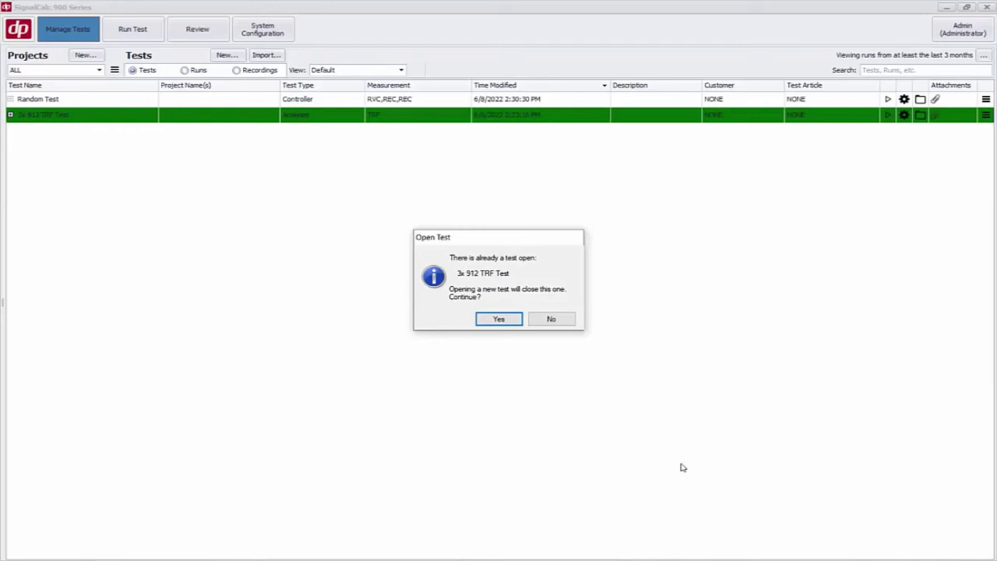
Confirm closing the open 3x 912 TRF Test so the 216Ch Random test loads
{"action": "left_click", "coordinate": [495, 318]}
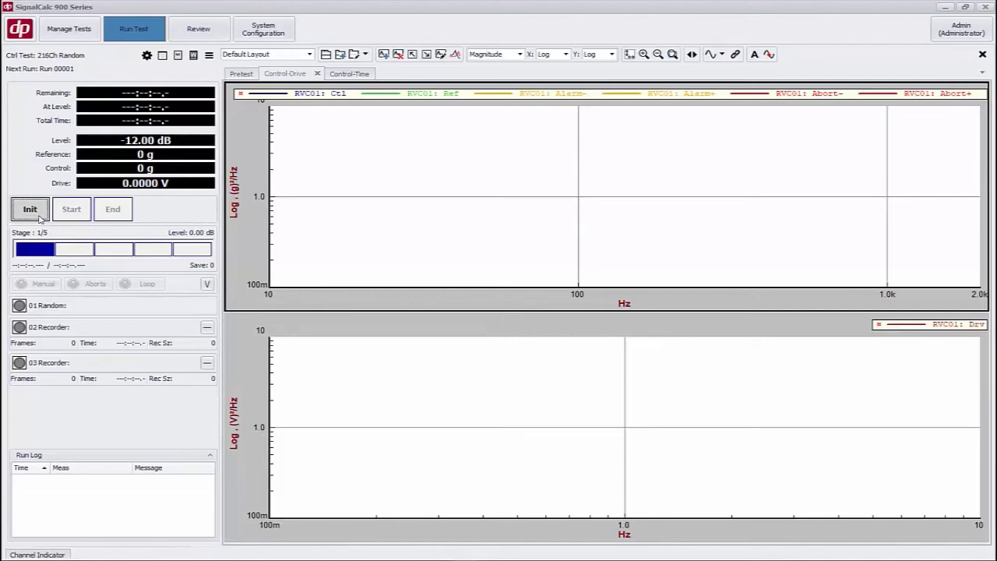
Initialise the 216Ch Random test hardware from the Run Test panel
{"action": "left_click", "coordinate": [39, 218]}
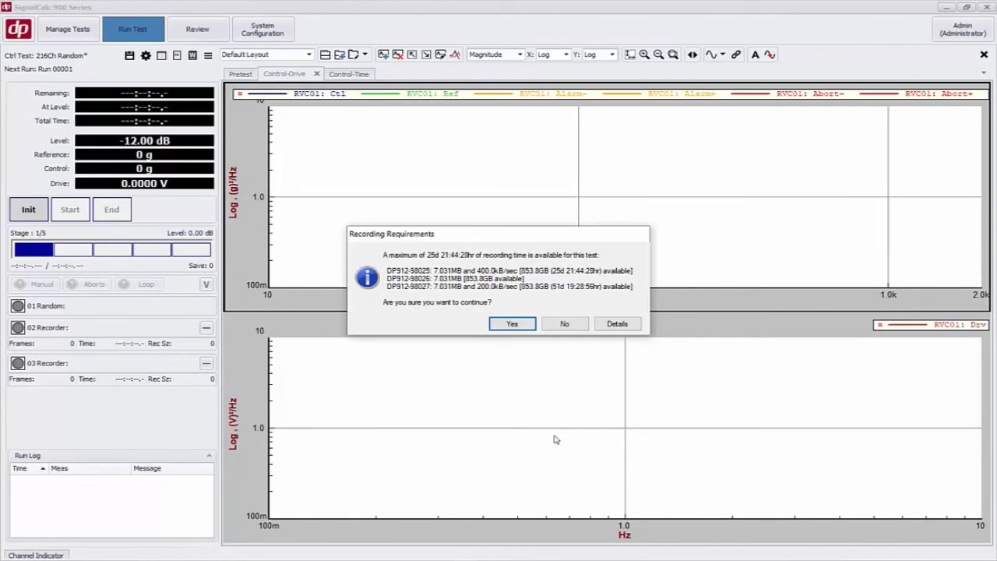
Accept recording requirements and default run notes, then start the pretest and full test
{"action": "key", "text": "Return"}
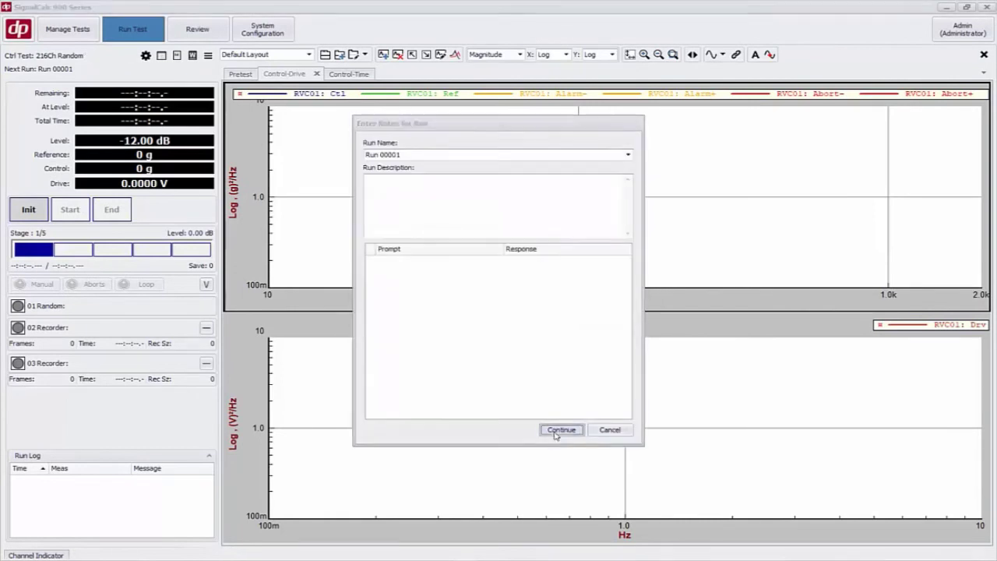
{"action": "left_click", "coordinate": [554, 433]}
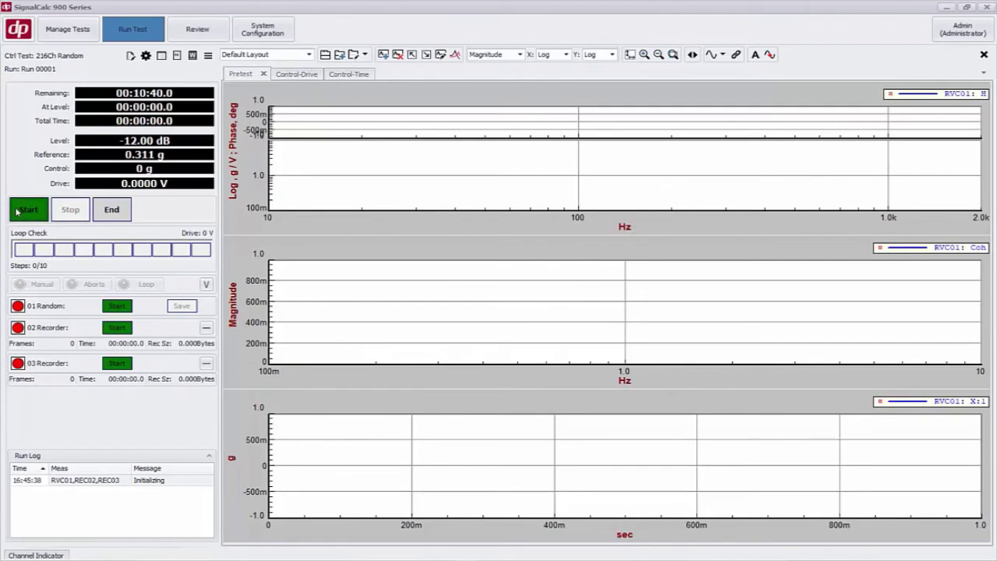
{"action": "left_click", "coordinate": [16, 210]}
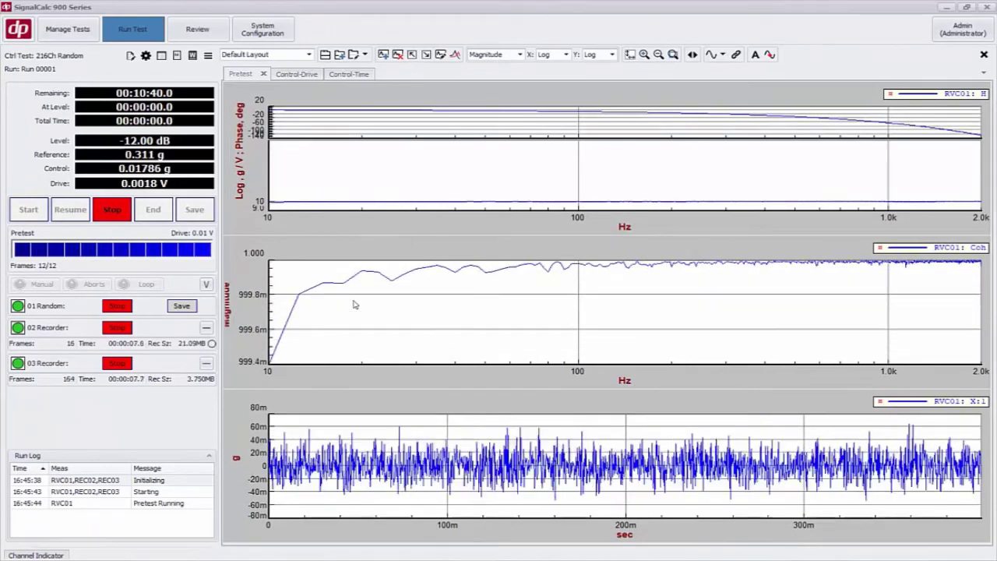
{"action": "left_click", "coordinate": [442, 302]}
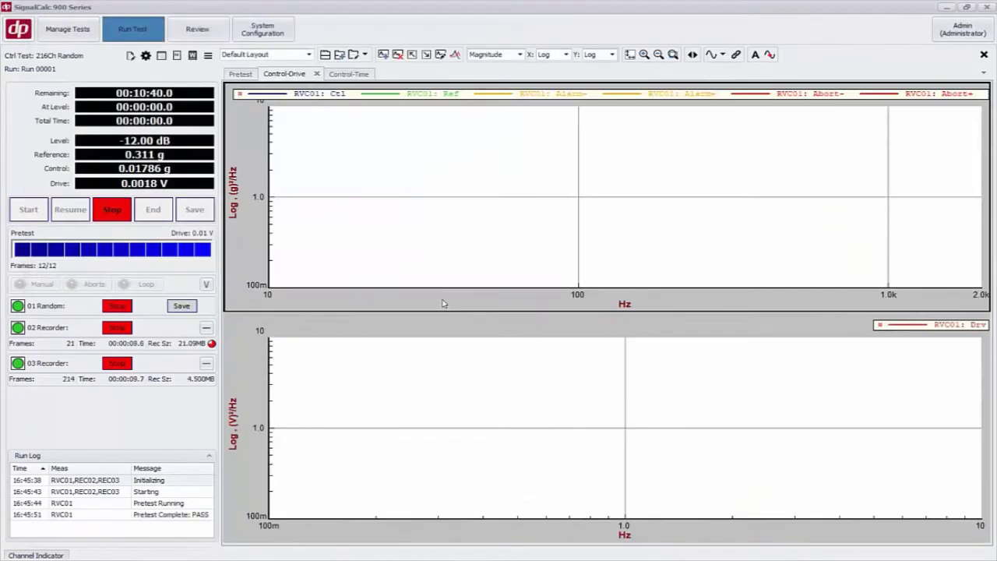
Filter the Control-Drive graph's Signal Selector list down to Control Copy channel 144
{"action": "right_click", "coordinate": [421, 180]}
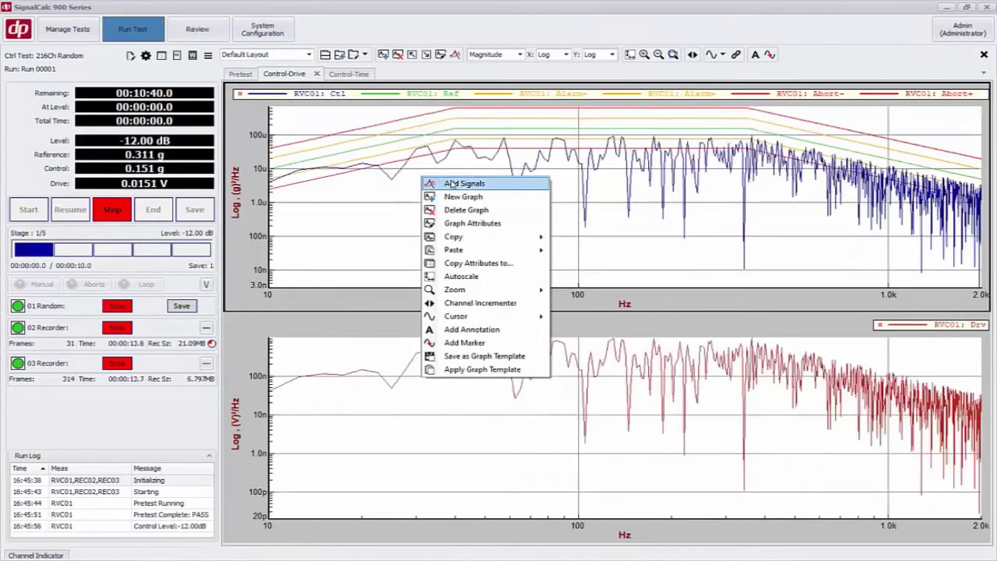
{"action": "left_click", "coordinate": [453, 183]}
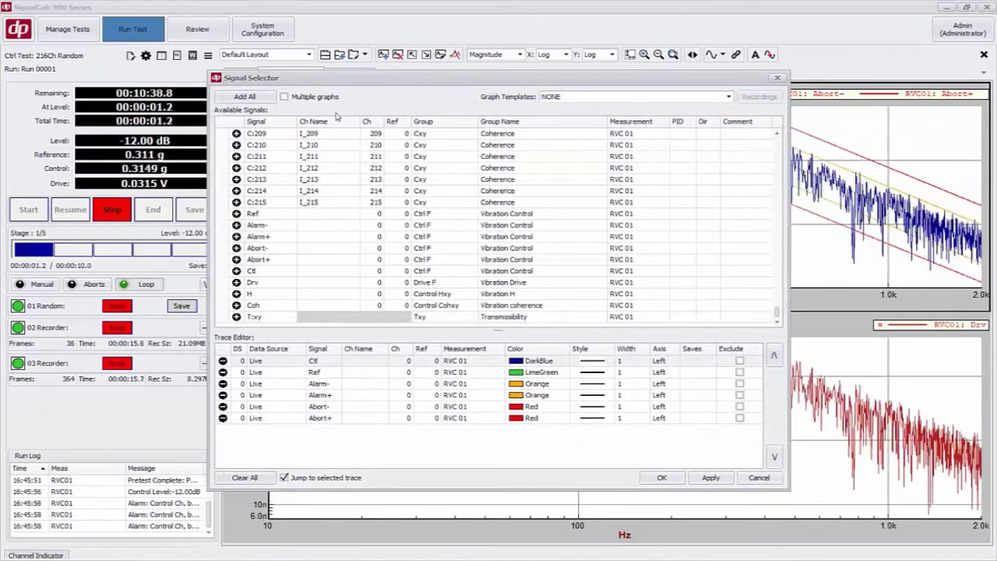
{"action": "left_click", "coordinate": [356, 122]}
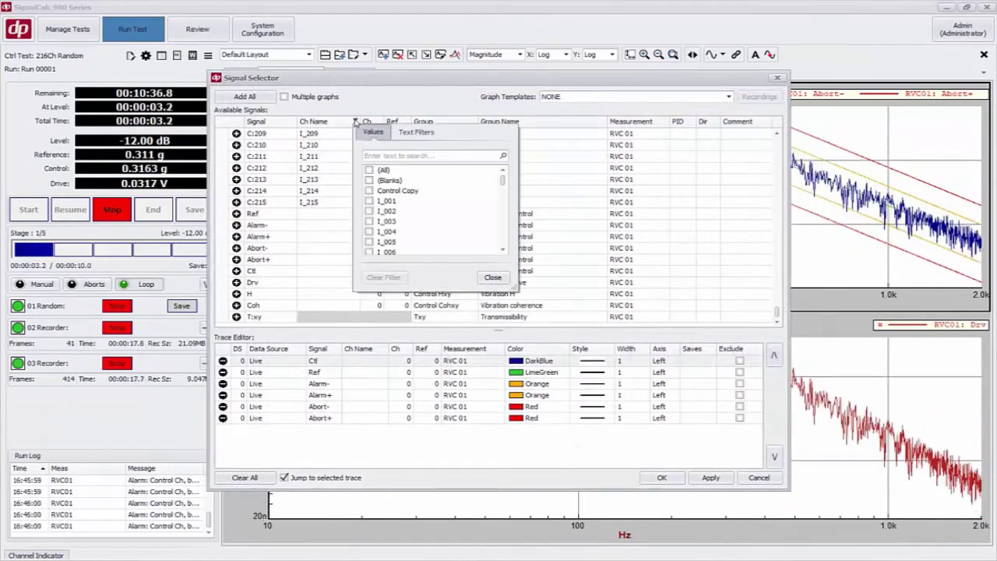
{"action": "left_click", "coordinate": [387, 154]}
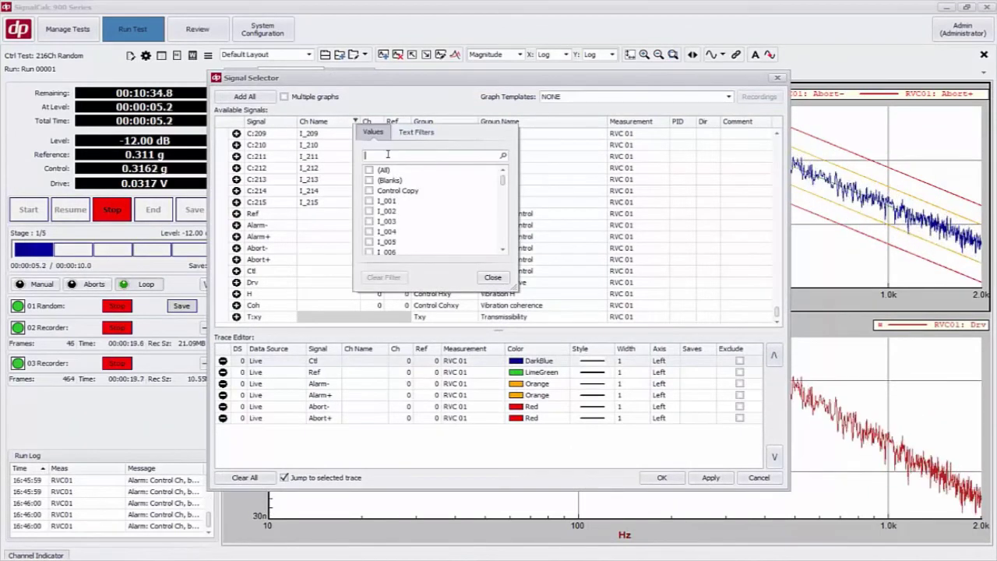
{"action": "type", "text": "Cont"}
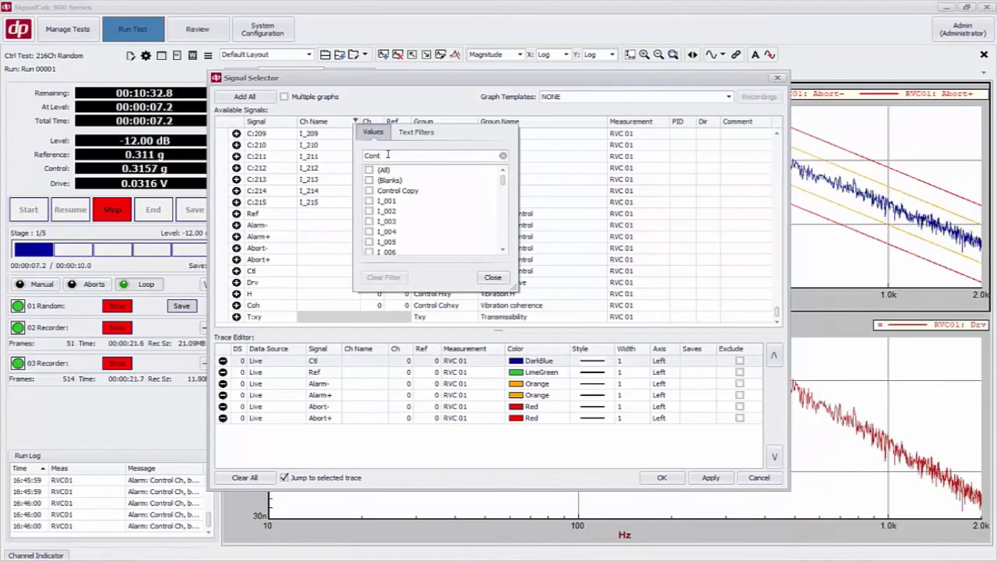
{"action": "left_click", "coordinate": [381, 171]}
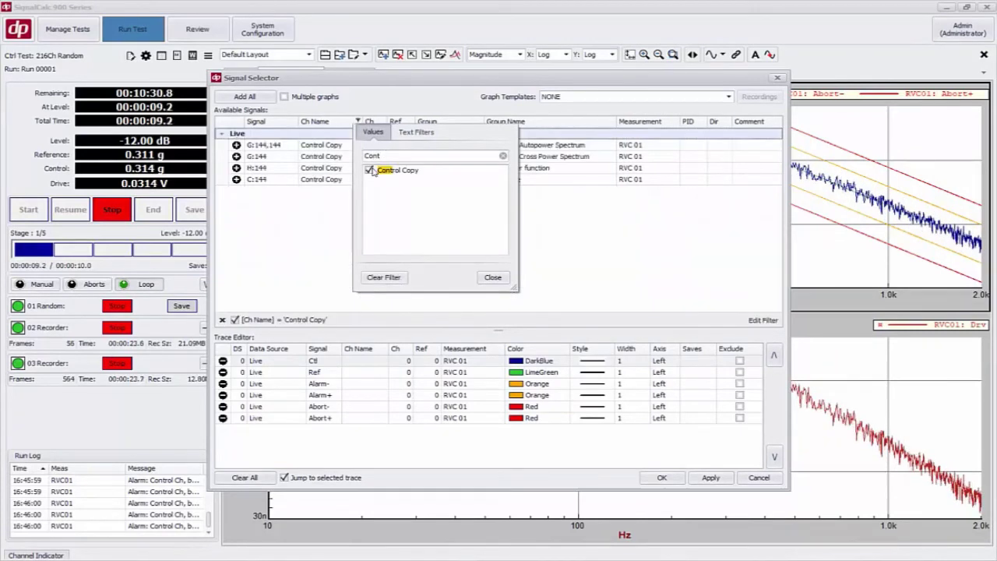
{"action": "left_click", "coordinate": [492, 277]}
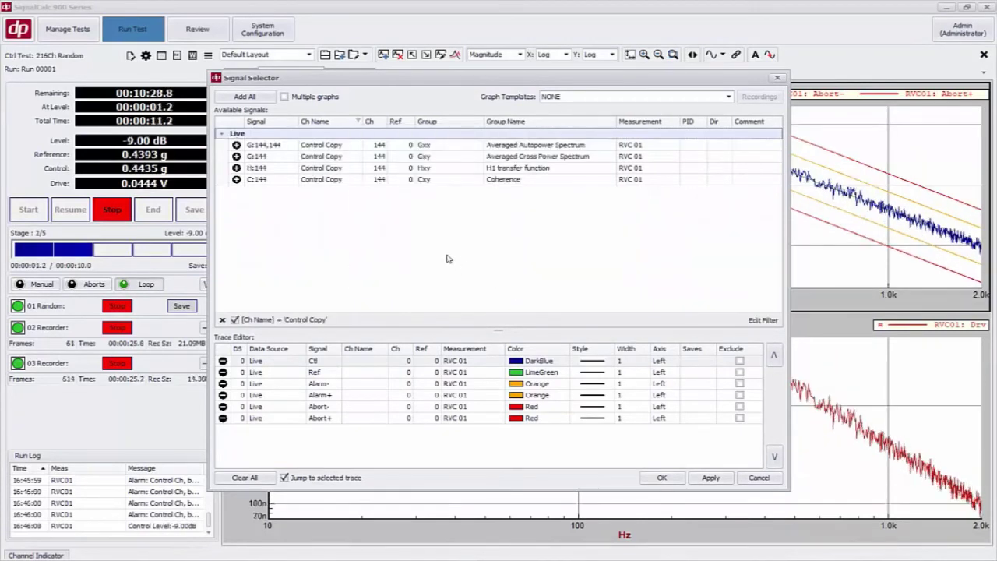
{"action": "left_click", "coordinate": [612, 121]}
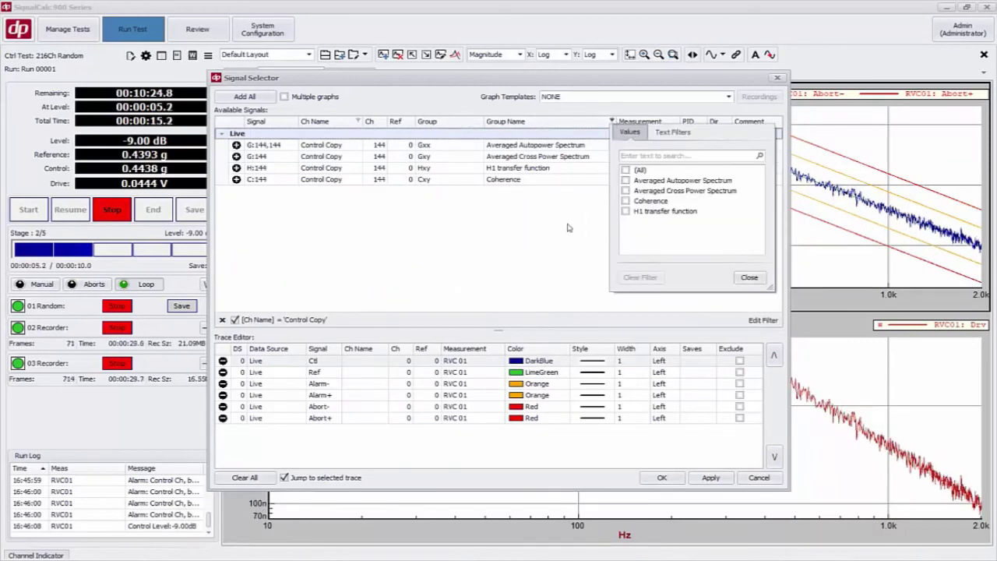
{"action": "left_click", "coordinate": [382, 121]}
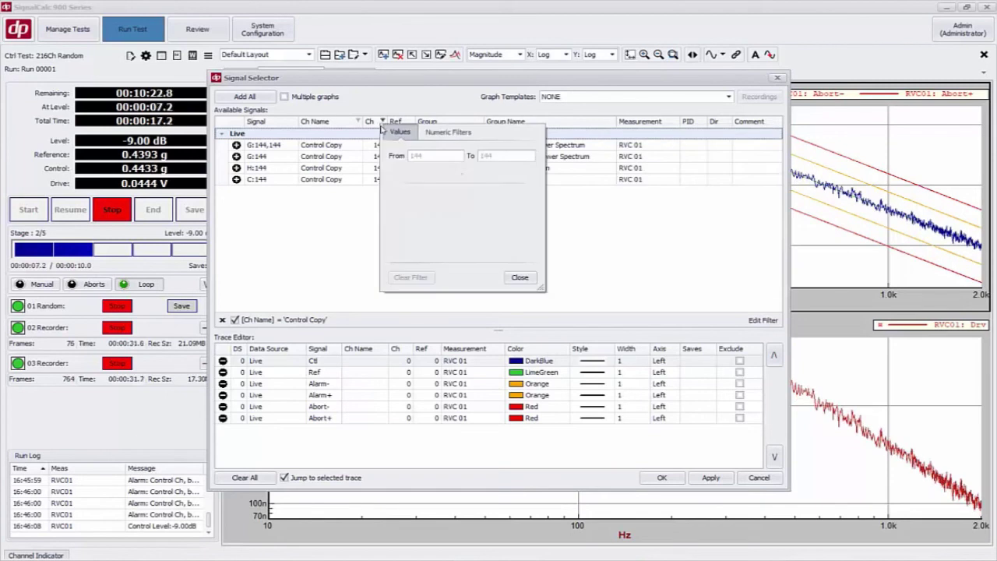
{"action": "left_click", "coordinate": [448, 132]}
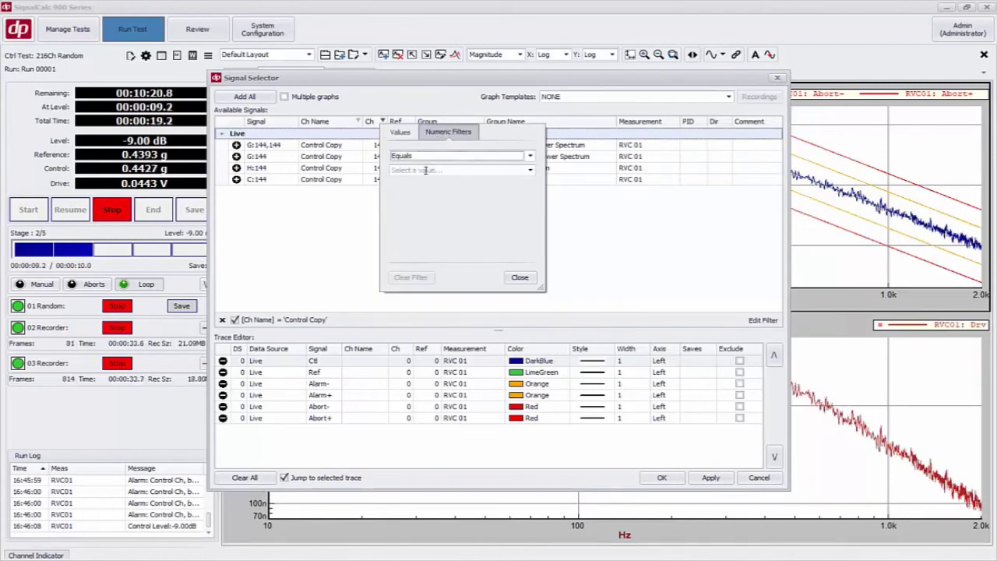
{"action": "left_click", "coordinate": [425, 171]}
{"action": "type", "text": "1"}
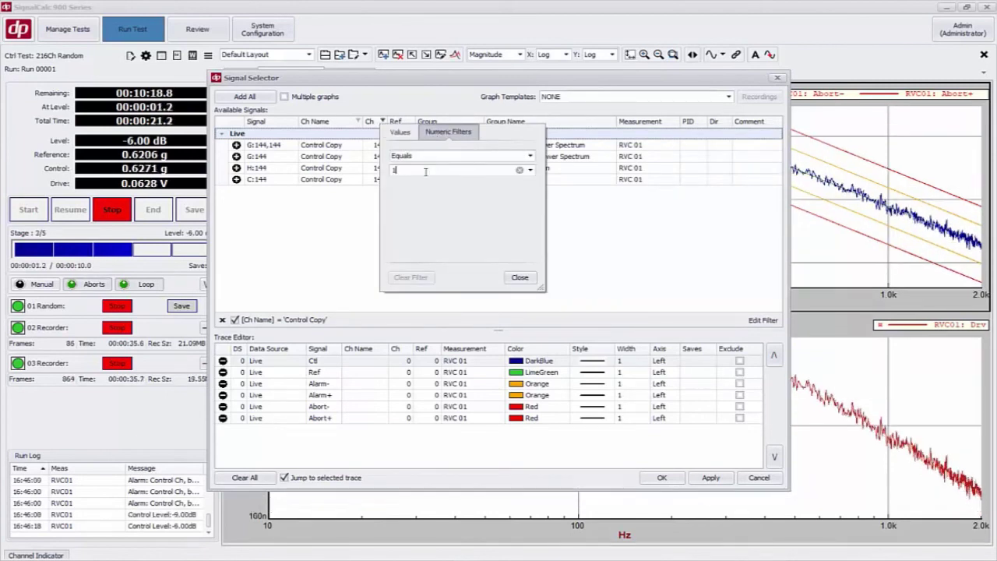
{"action": "type", "text": "44"}
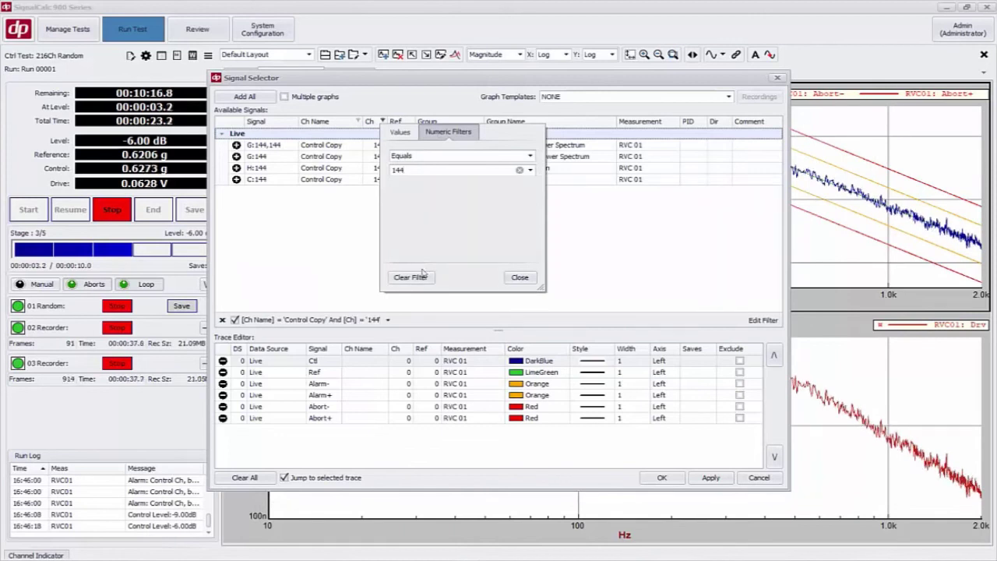
{"action": "left_click", "coordinate": [419, 278]}
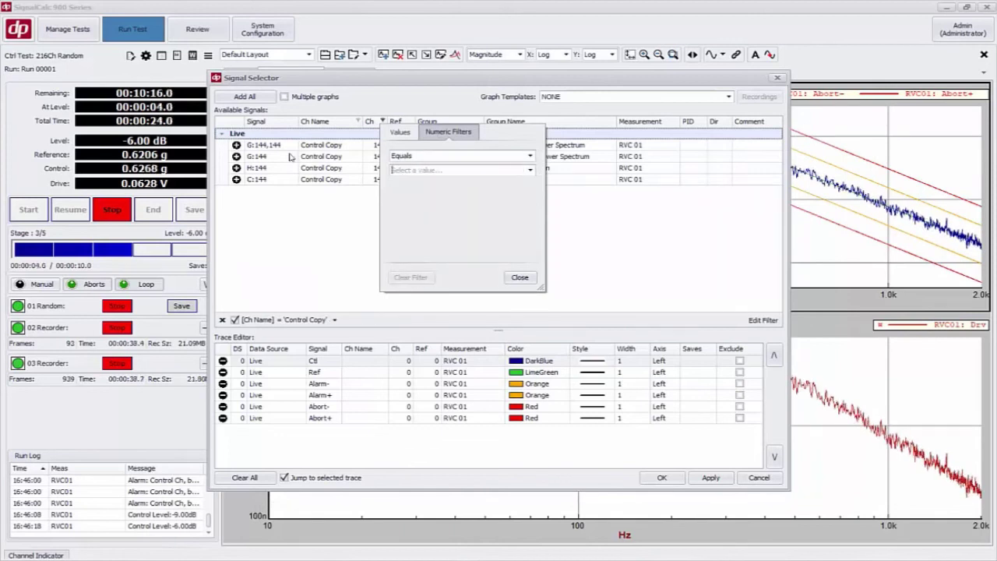
{"action": "left_click", "coordinate": [234, 147]}
Add the G:144,144 autopower trace in orange with line width 2
{"action": "left_click", "coordinate": [236, 145]}
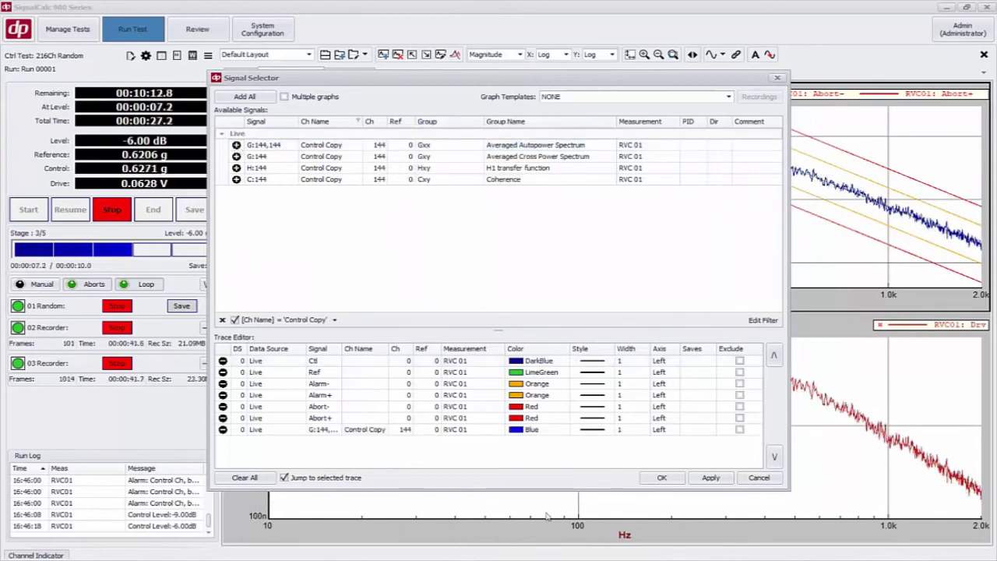
{"action": "left_click", "coordinate": [542, 435]}
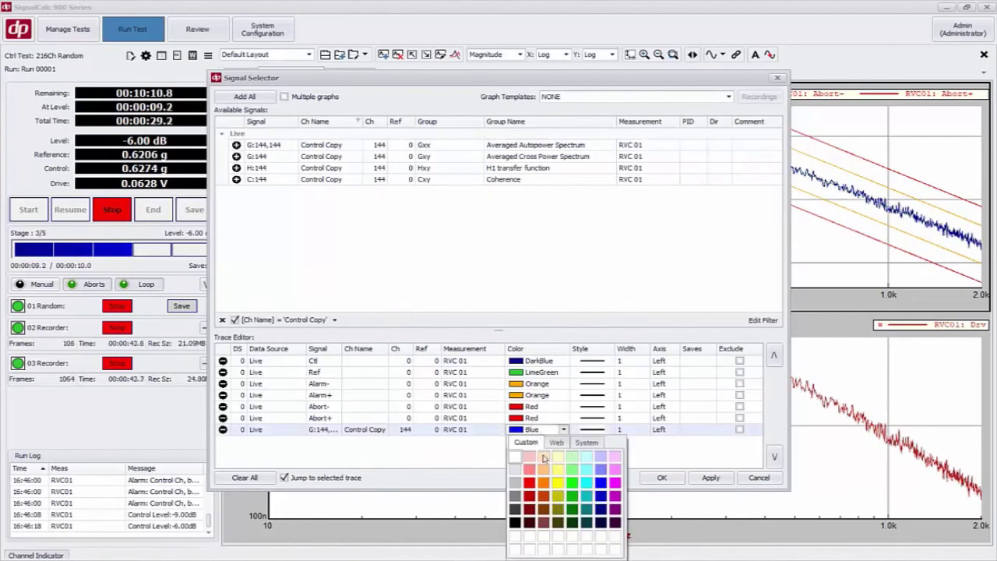
{"action": "left_click", "coordinate": [545, 486]}
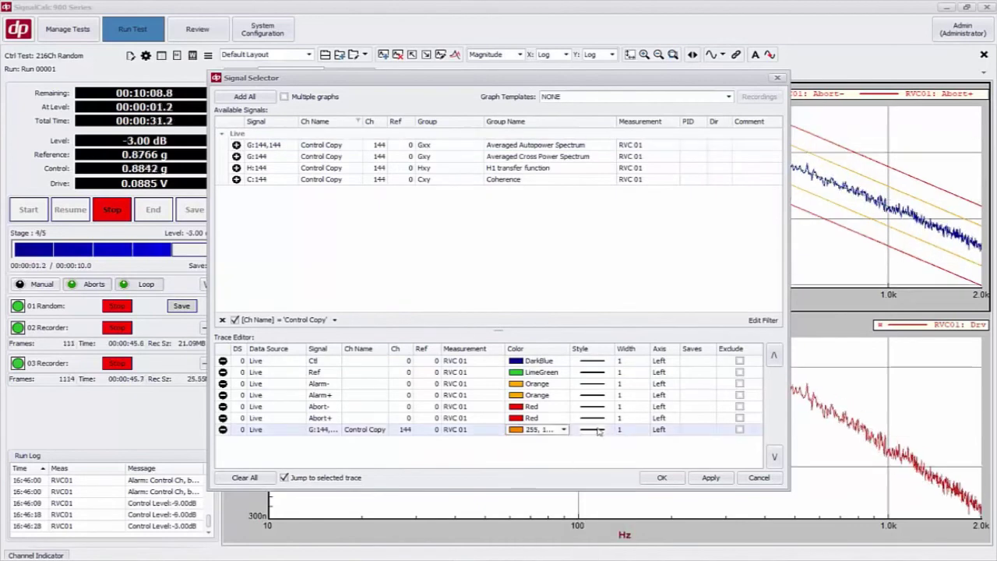
{"action": "left_click", "coordinate": [641, 430]}
{"action": "left_click", "coordinate": [644, 429]}
{"action": "left_click", "coordinate": [633, 450]}
{"action": "left_click", "coordinate": [658, 477]}
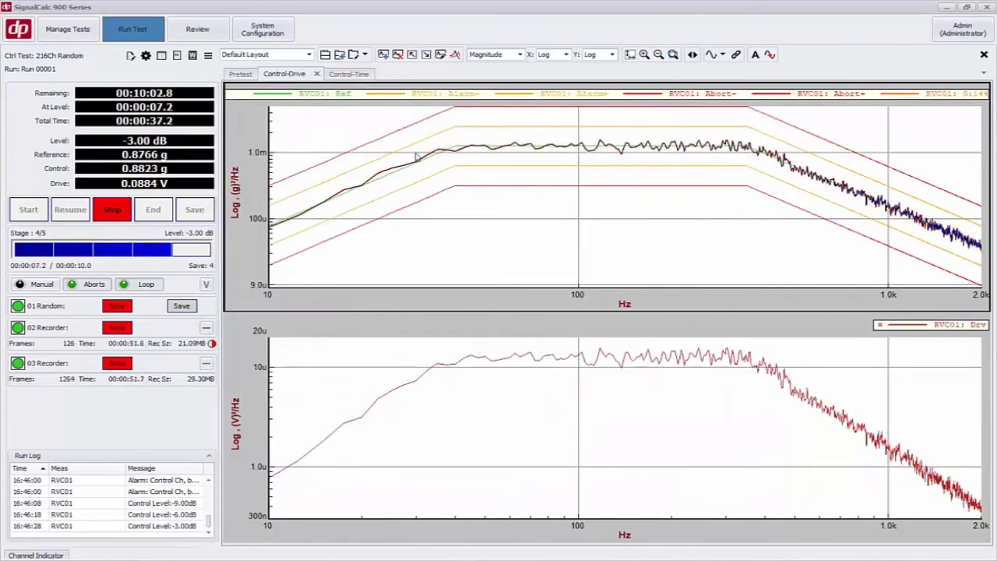
Stop and end Run 00001 so Time History is exported to ASCII
{"action": "double_click", "coordinate": [426, 210]}
{"action": "double_click", "coordinate": [426, 210]}
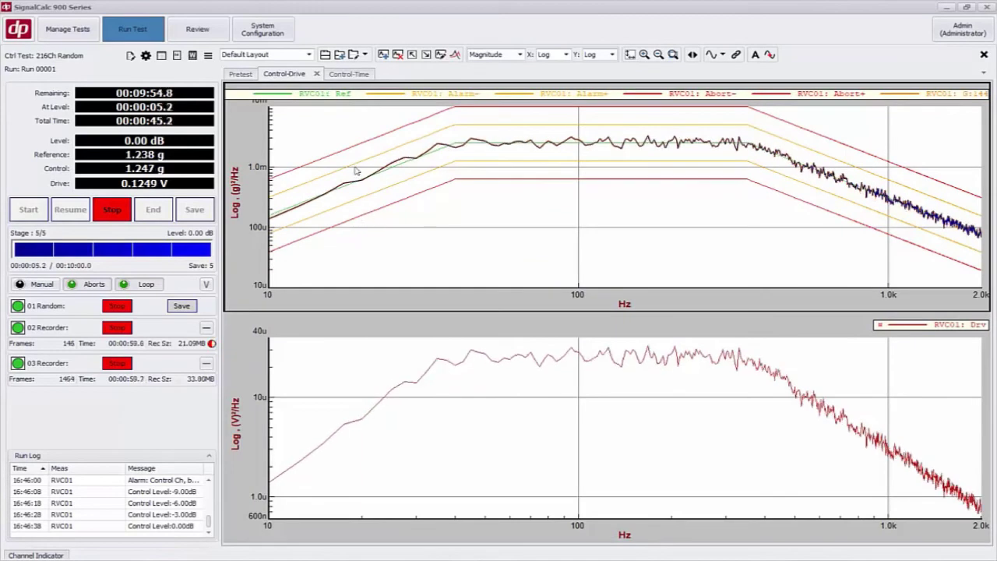
{"action": "right_click", "coordinate": [502, 186]}
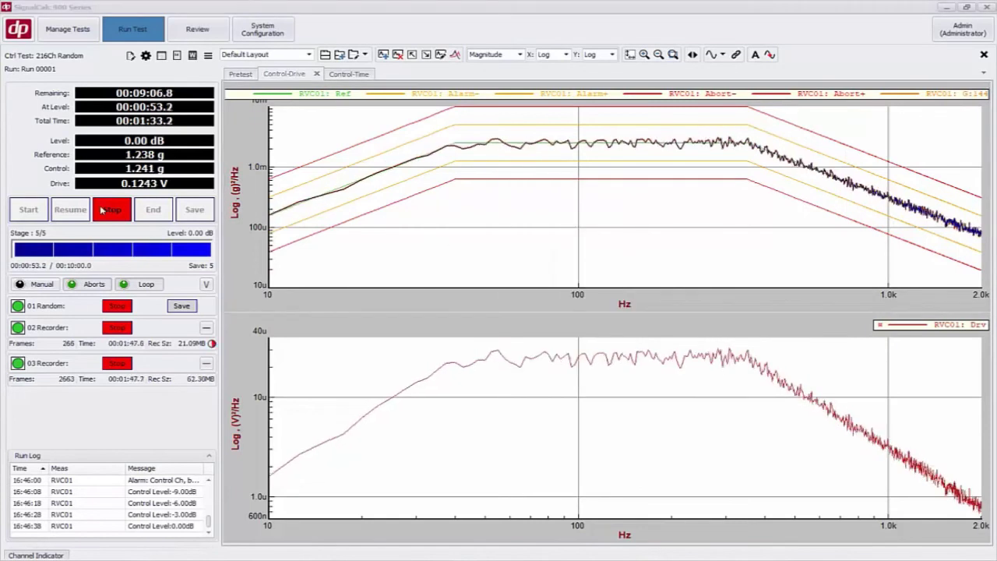
{"action": "left_click", "coordinate": [102, 210]}
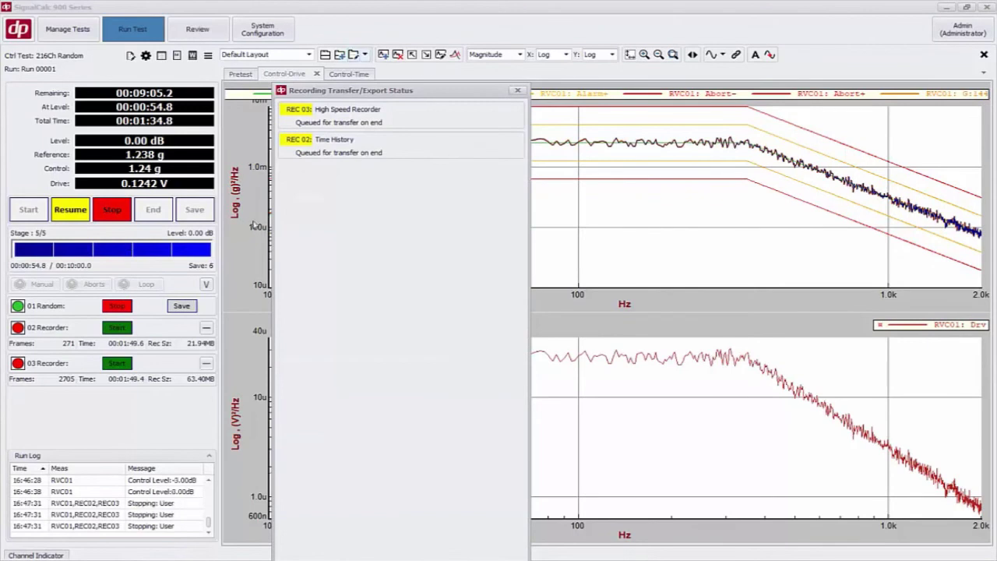
{"action": "left_click", "coordinate": [155, 212]}
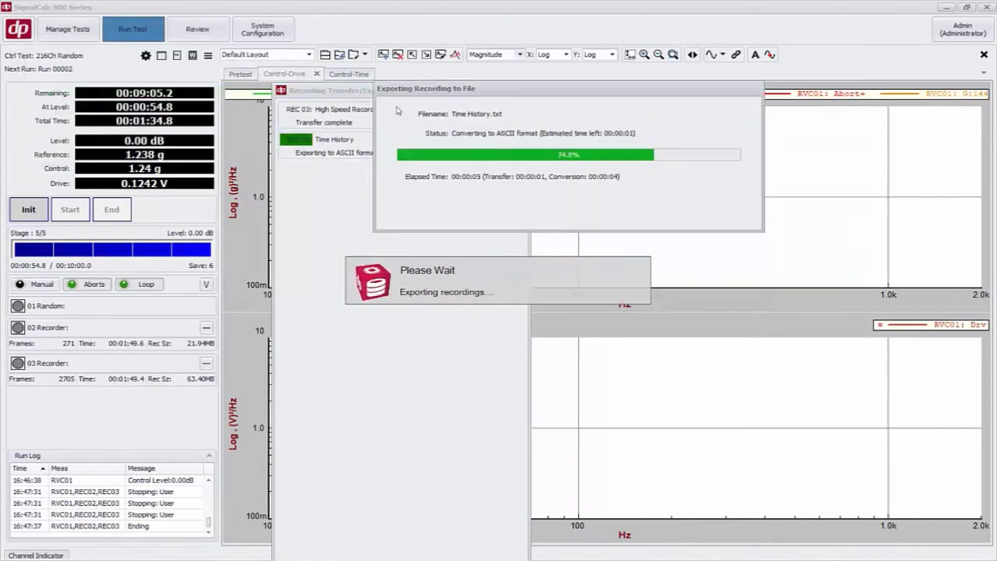
Accept Auto Review and view the -3.00 dB and final 0.00 dB saves' spectra
{"action": "left_click", "coordinate": [528, 317]}
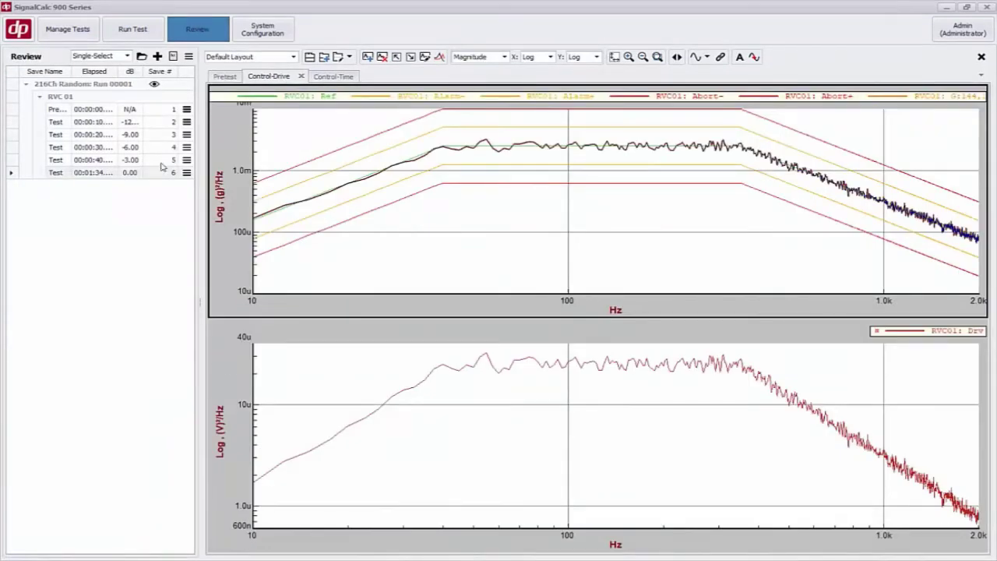
{"action": "left_click", "coordinate": [152, 160]}
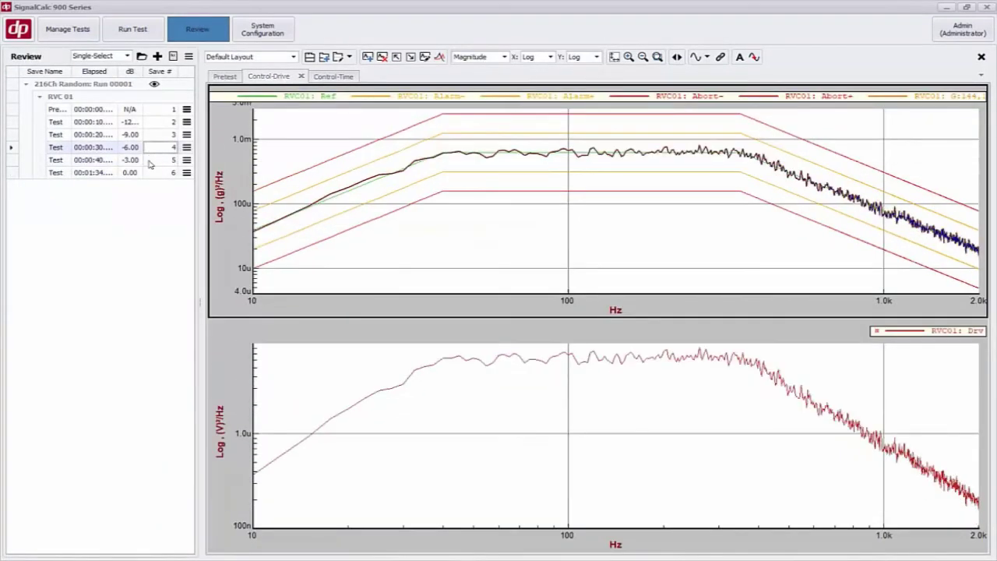
{"action": "left_click", "coordinate": [151, 172]}
Dismiss the spectrum signal list unchanged, then open Ctrl F_RVC01_sv006.txt from the Ascii exports
{"action": "right_click", "coordinate": [362, 200]}
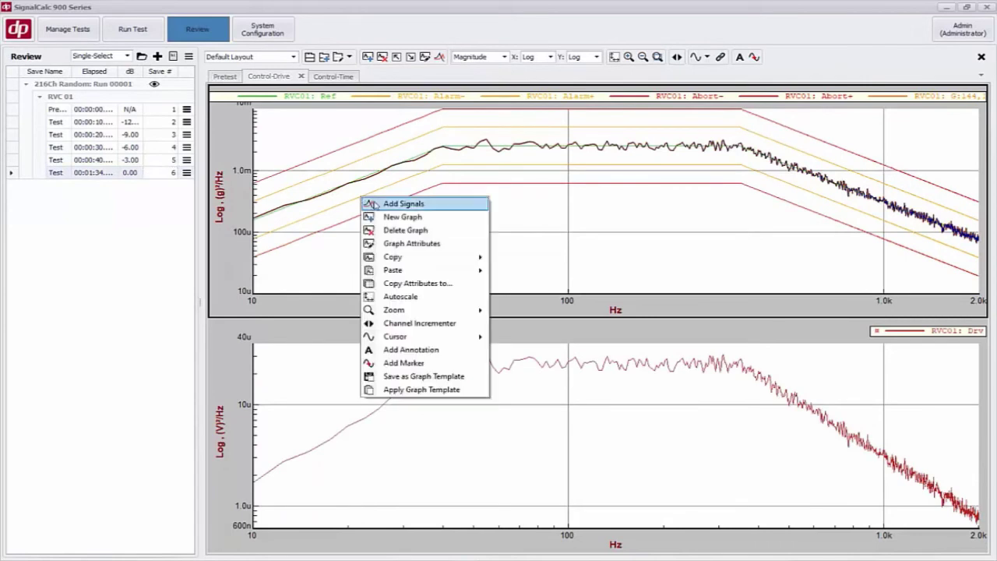
{"action": "left_click", "coordinate": [389, 204]}
{"action": "mouse_move", "coordinate": [776, 178]}
{"action": "left_mouse_down"}
{"action": "mouse_move", "coordinate": [777, 136]}
{"action": "mouse_move", "coordinate": [776, 163]}
{"action": "left_mouse_up"}
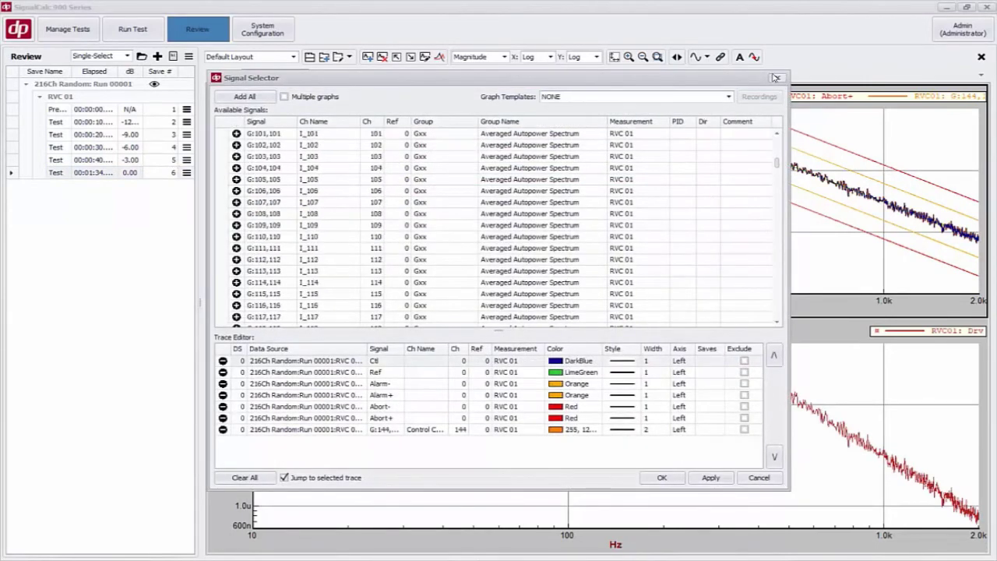
{"action": "left_click", "coordinate": [776, 77]}
{"action": "left_click", "coordinate": [493, 313]}
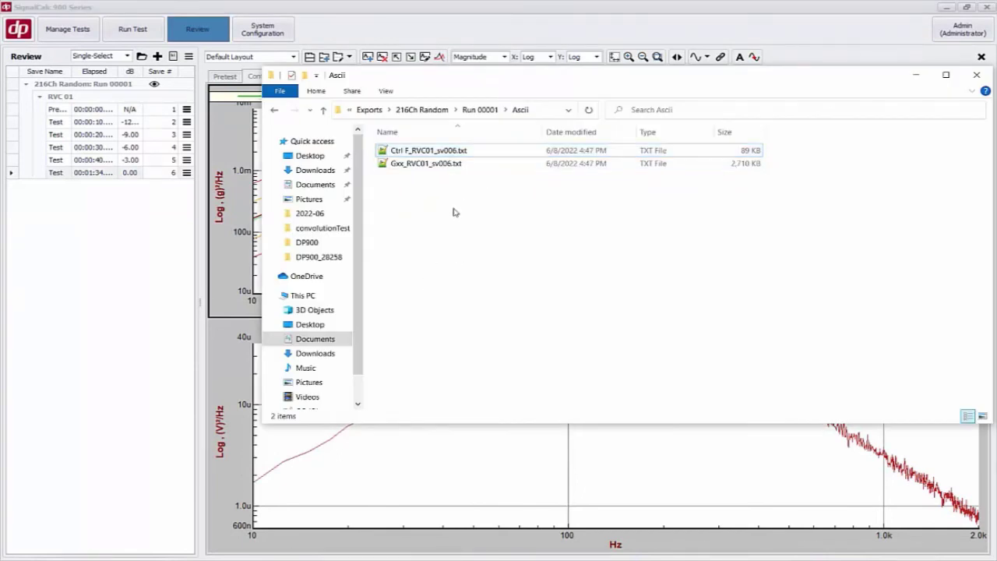
{"action": "double_click", "coordinate": [449, 152]}
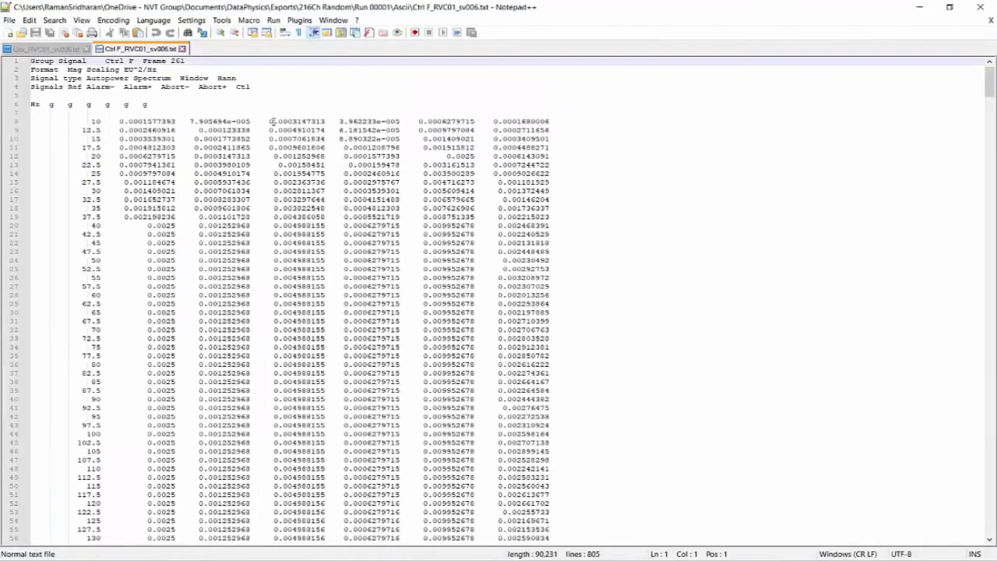
Open Gxx_RVC01_sv006.txt in Notepad++ and scroll through its G:1,1 onward autopower columns
{"action": "left_click", "coordinate": [980, 6]}
{"action": "double_click", "coordinate": [529, 164]}
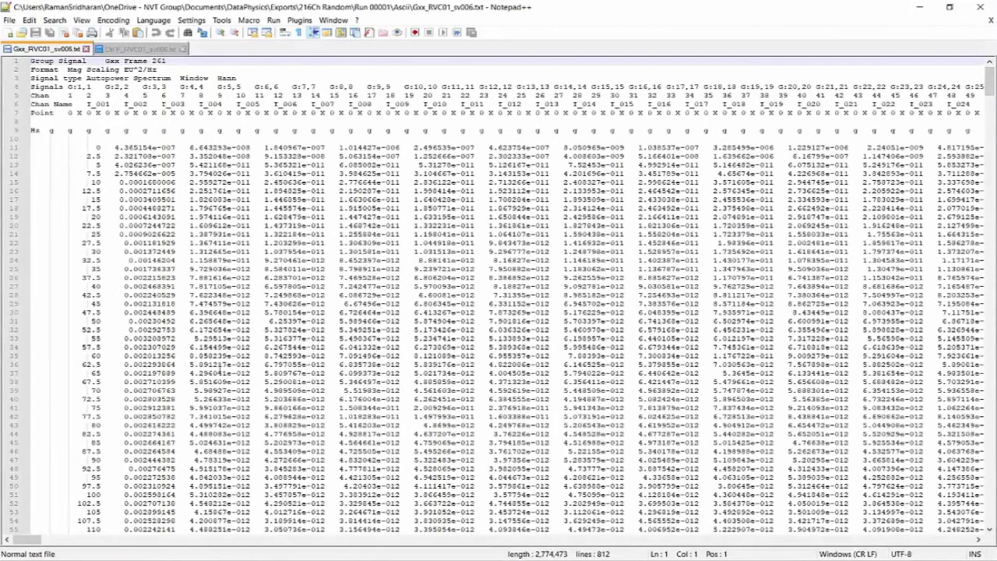
{"action": "left_click_drag", "start_coordinate": [30, 542], "coordinate": [4, 512]}
{"action": "scroll", "coordinate": [155, 201], "scroll_direction": "down", "scroll_amount": 3}
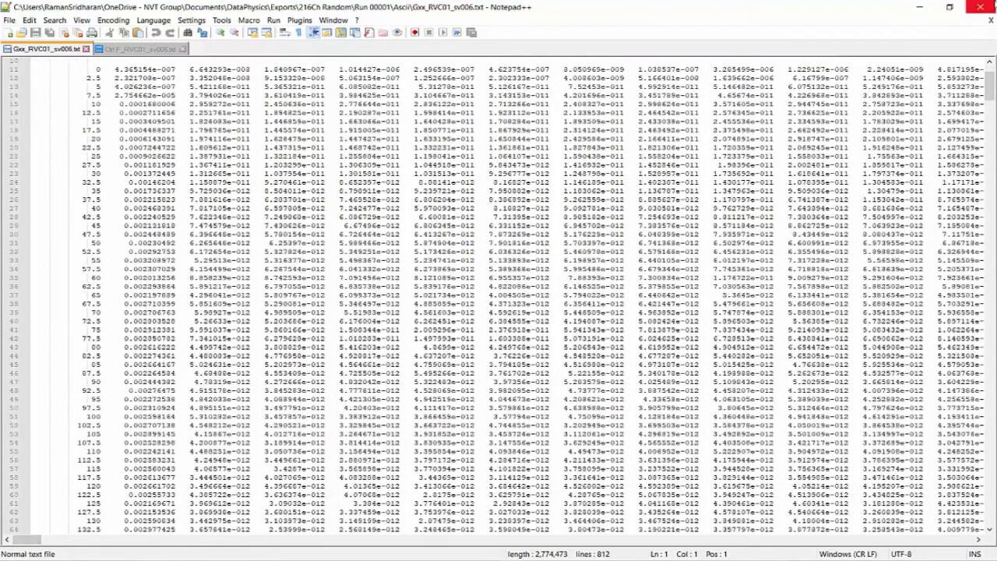
Go up to DataPhysics, then into Recordings > 216Ch Random > Run 00001
{"action": "left_click", "coordinate": [978, 7]}
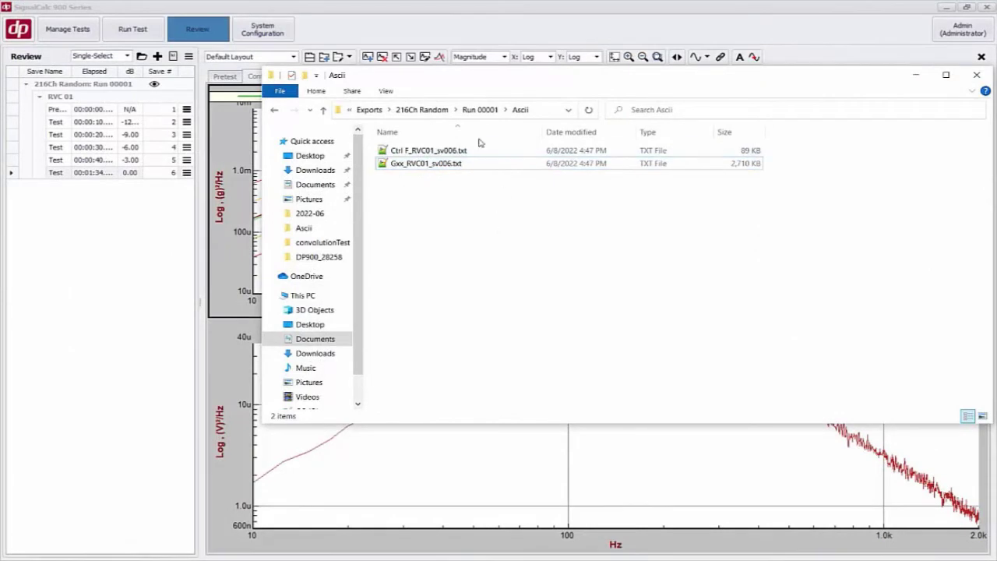
{"action": "left_click", "coordinate": [438, 113]}
{"action": "left_click", "coordinate": [424, 111]}
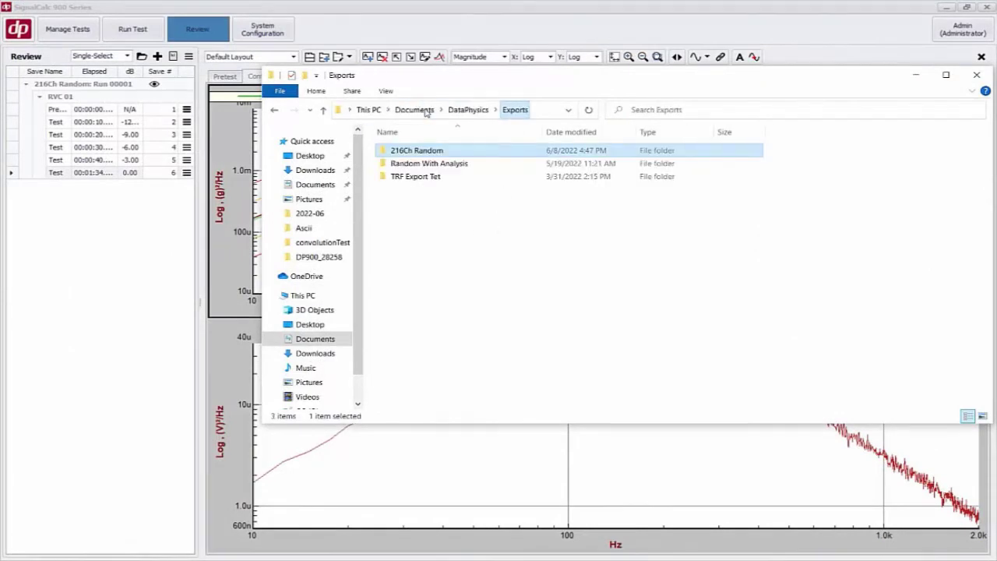
{"action": "left_click", "coordinate": [423, 109]}
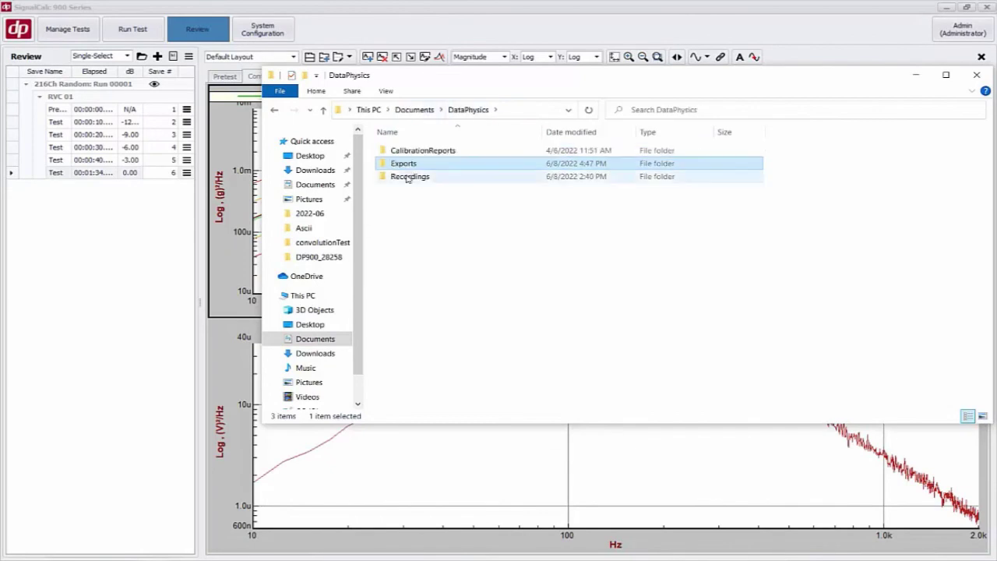
{"action": "double_click", "coordinate": [407, 176]}
{"action": "double_click", "coordinate": [415, 151]}
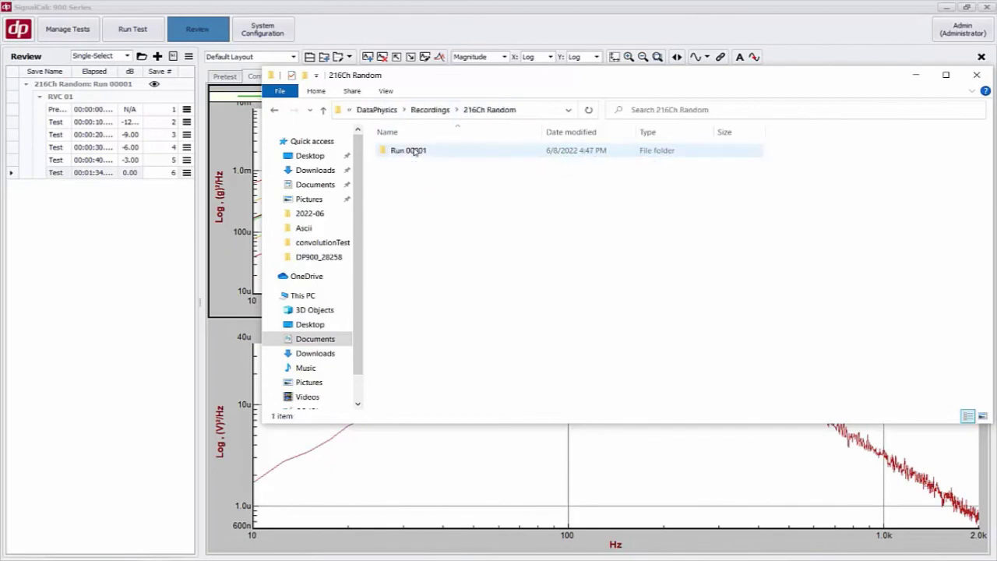
{"action": "double_click", "coordinate": [415, 151]}
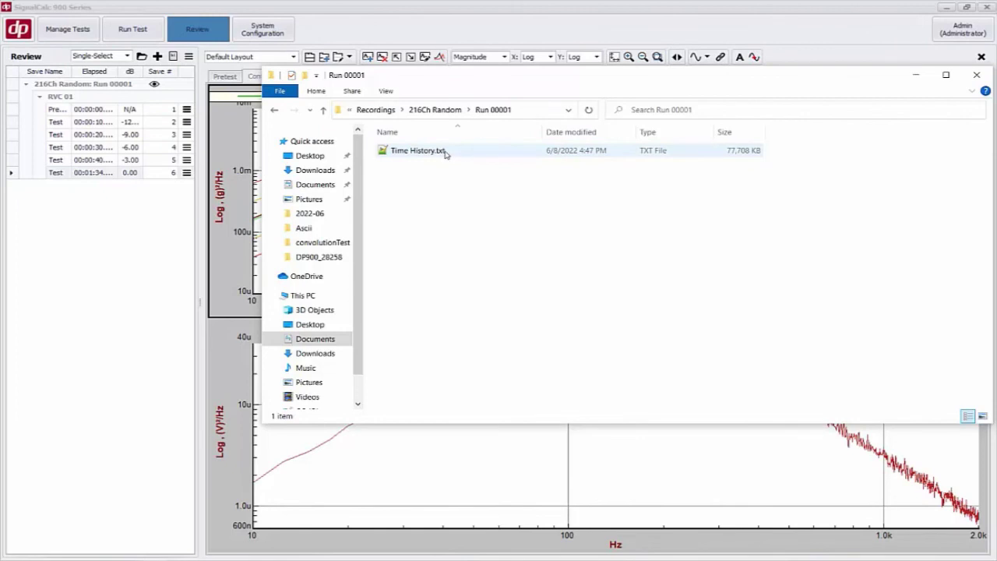
Open Time History.txt in Notepad++ and scroll sideways through its per-channel time columns
{"action": "double_click", "coordinate": [420, 151]}
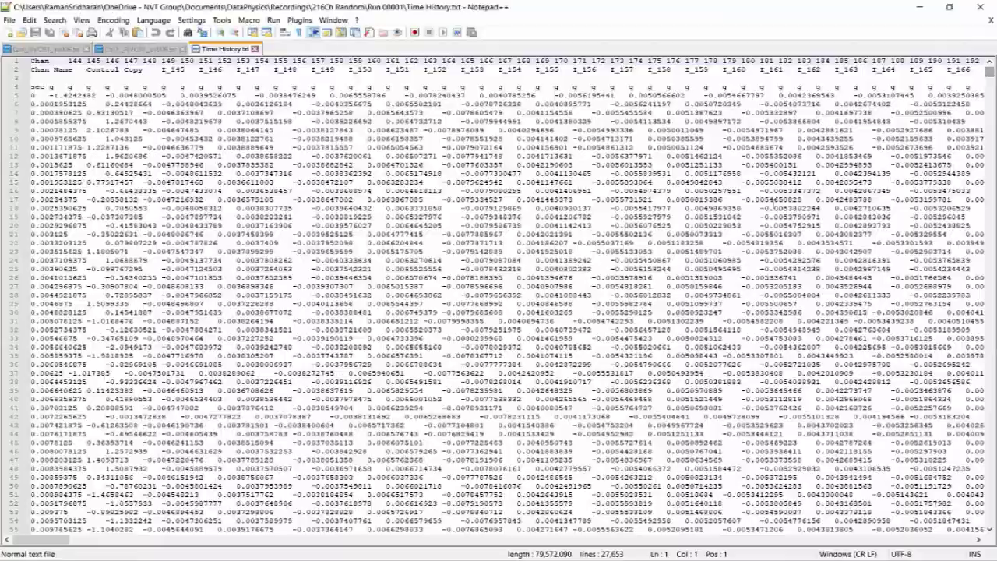
{"action": "left_click_drag", "start_coordinate": [37, 540], "coordinate": [646, 512]}
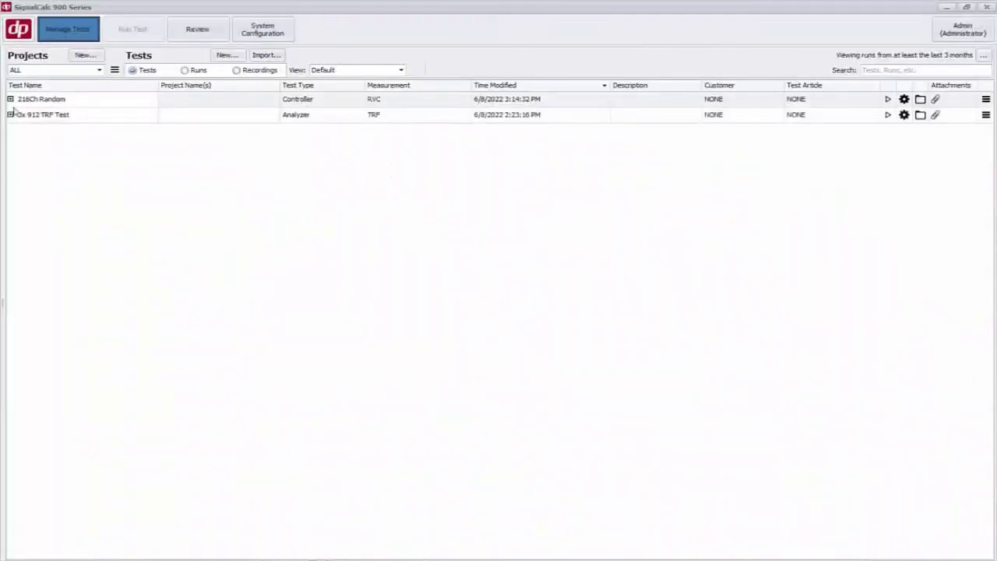
Expand 216Ch Random and 3x 912 TRF Test to reveal each test's Run 00003
{"action": "left_click", "coordinate": [10, 99]}
{"action": "left_click", "coordinate": [10, 144]}
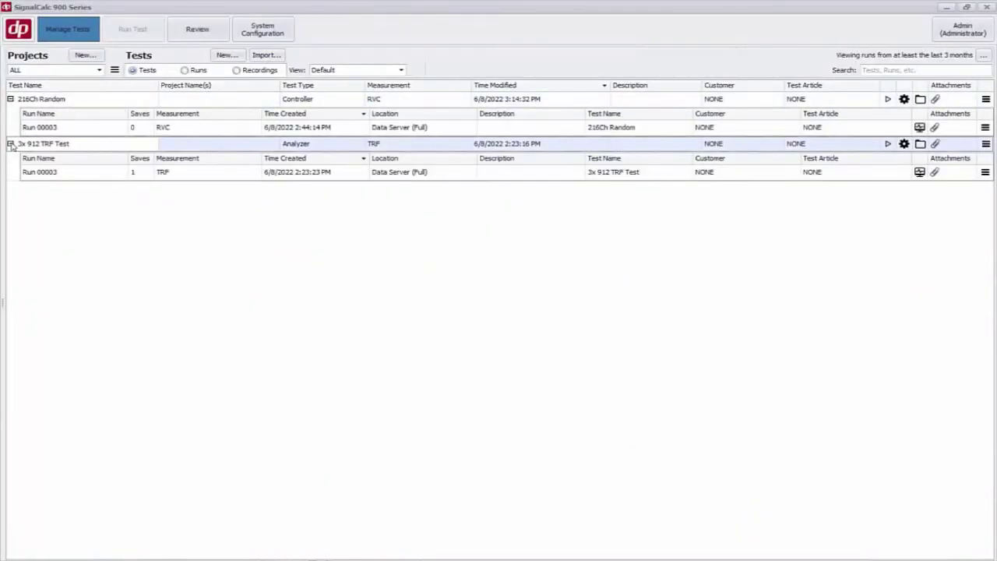